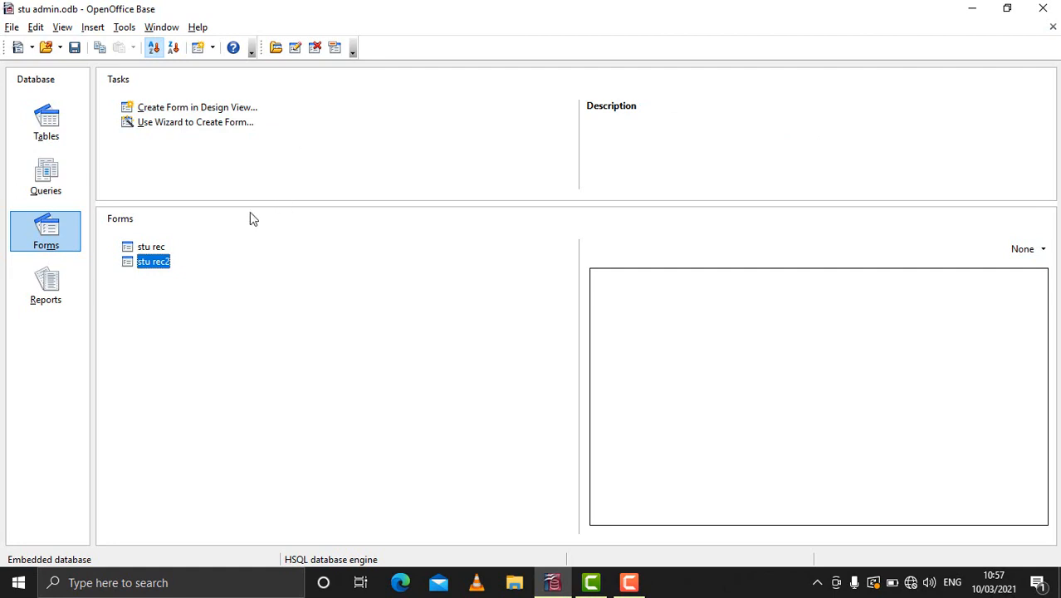
- Start creating a form with the wizard and choose the stu rec table as its data source
left_click(45, 236)
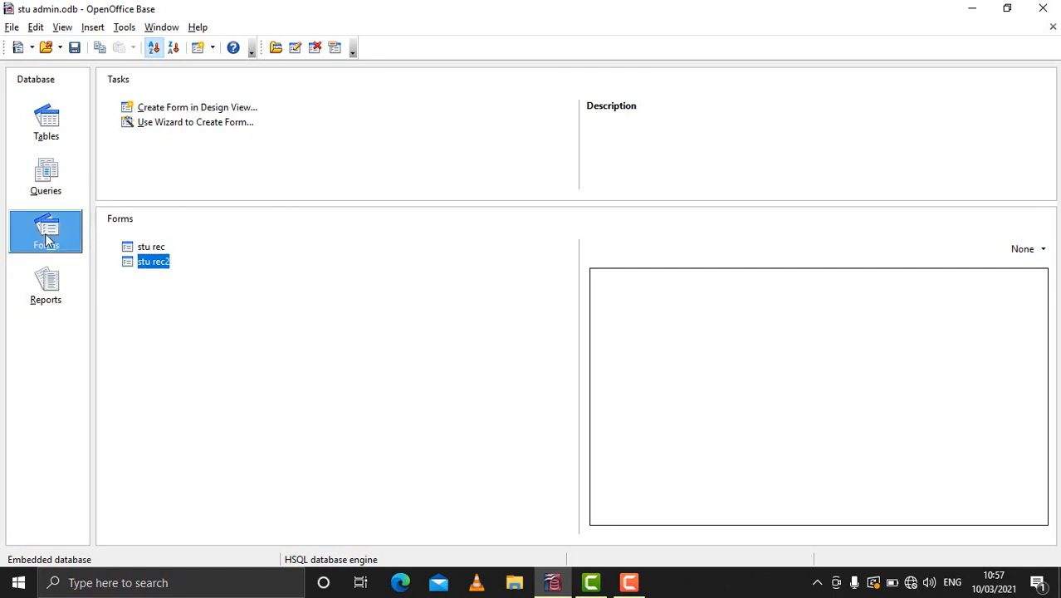
left_click(184, 127)
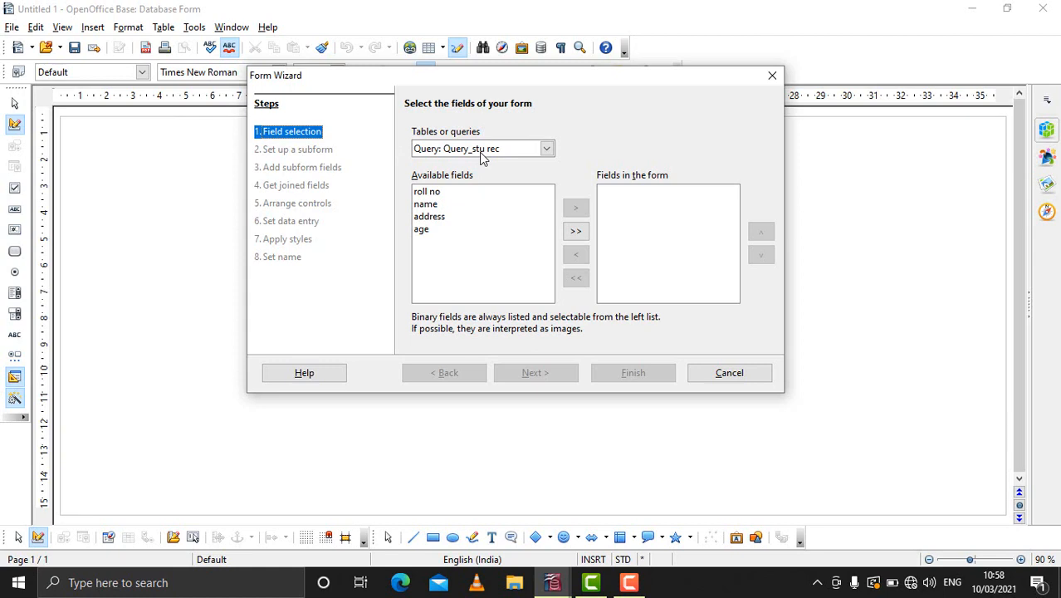
left_click(547, 149)
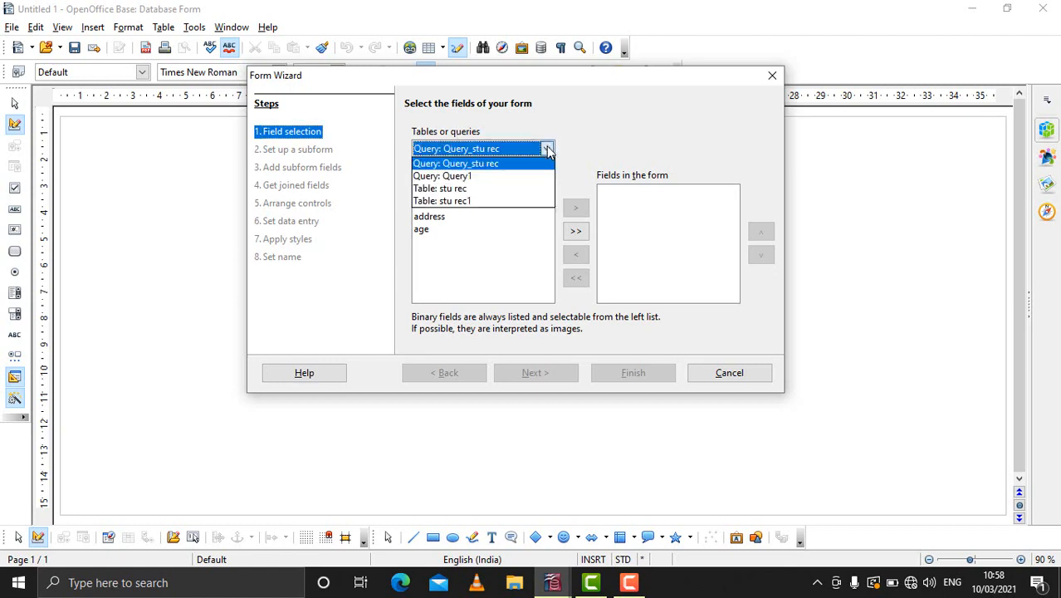
left_click(457, 189)
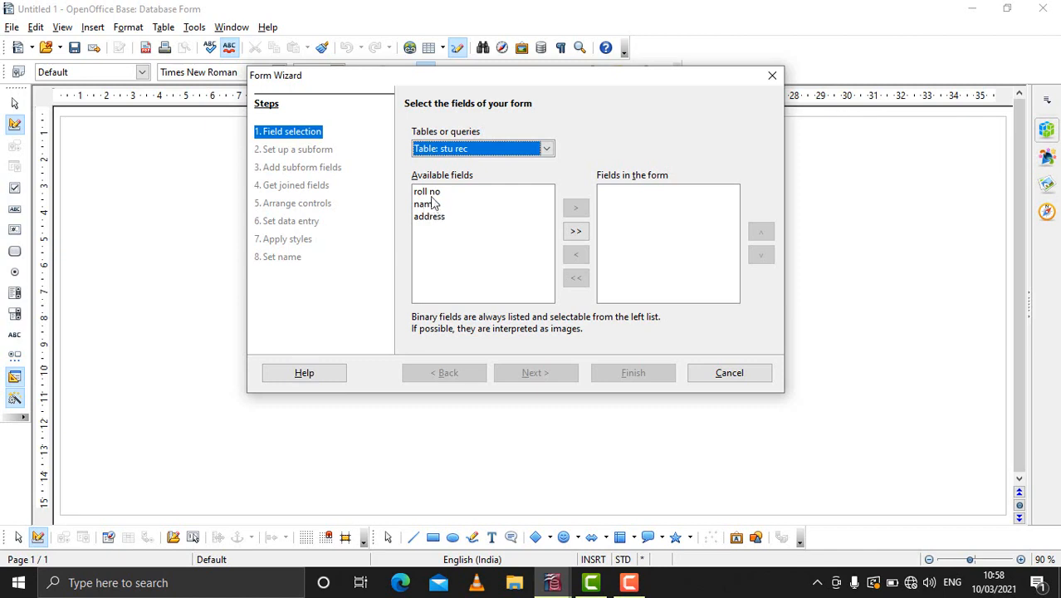
left_click(441, 205)
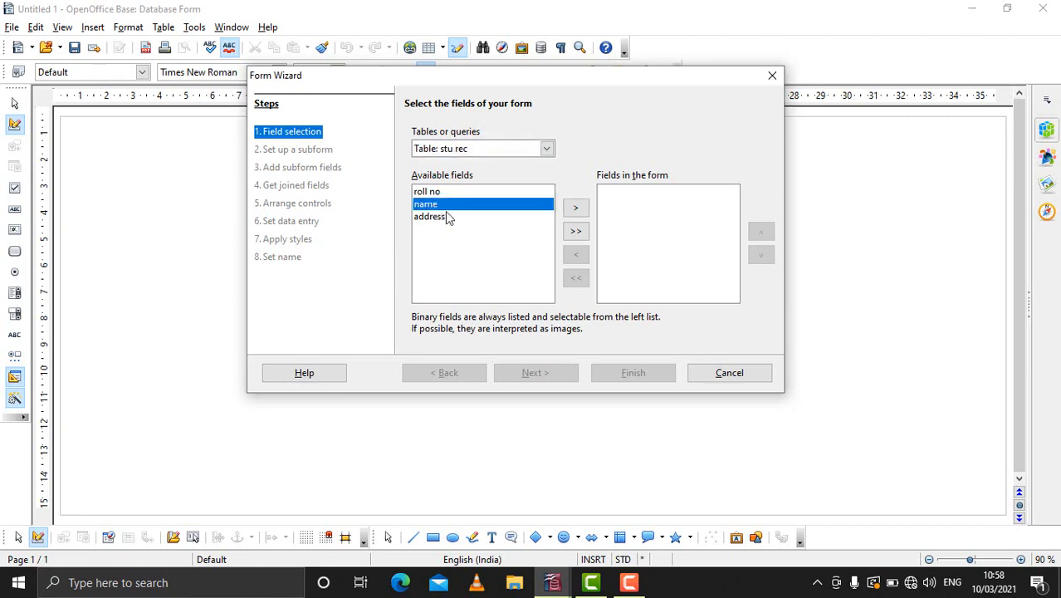
left_click(575, 231)
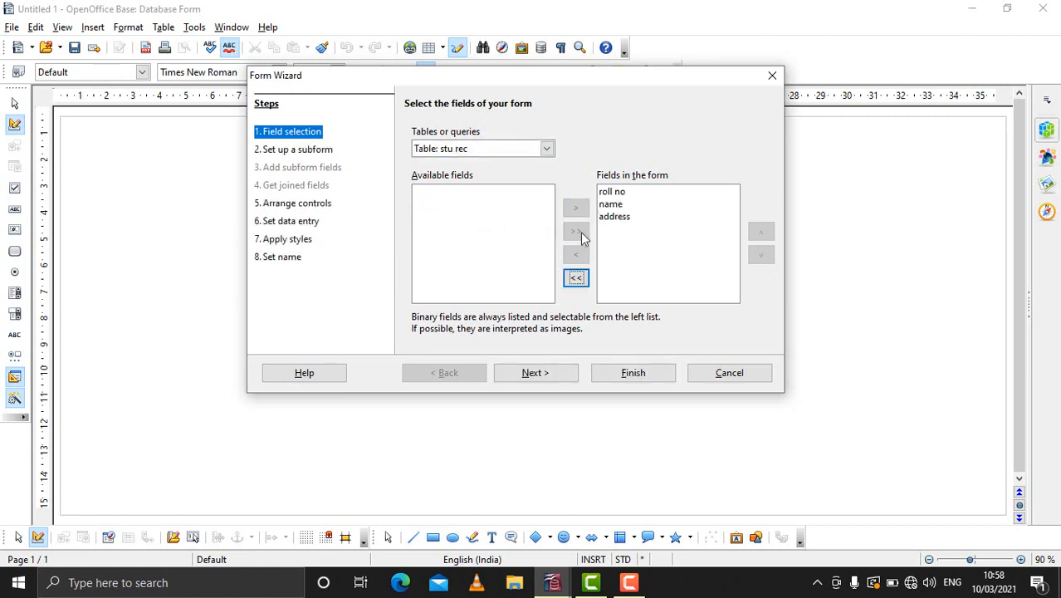
left_click(577, 278)
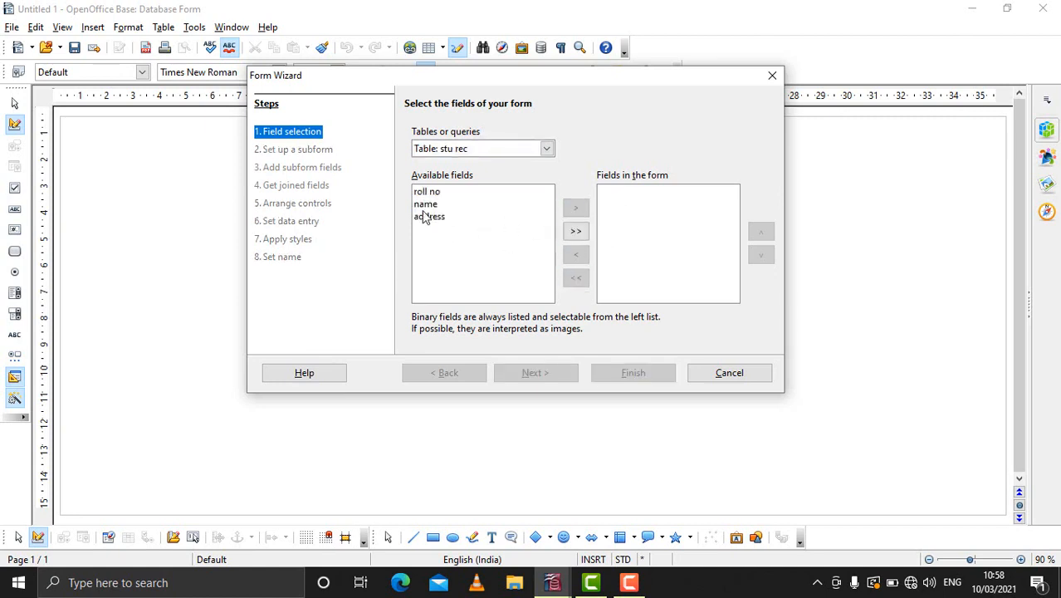
- Add the name and address fields to the form and continue without a subform
left_click(424, 206)
left_click(576, 210)
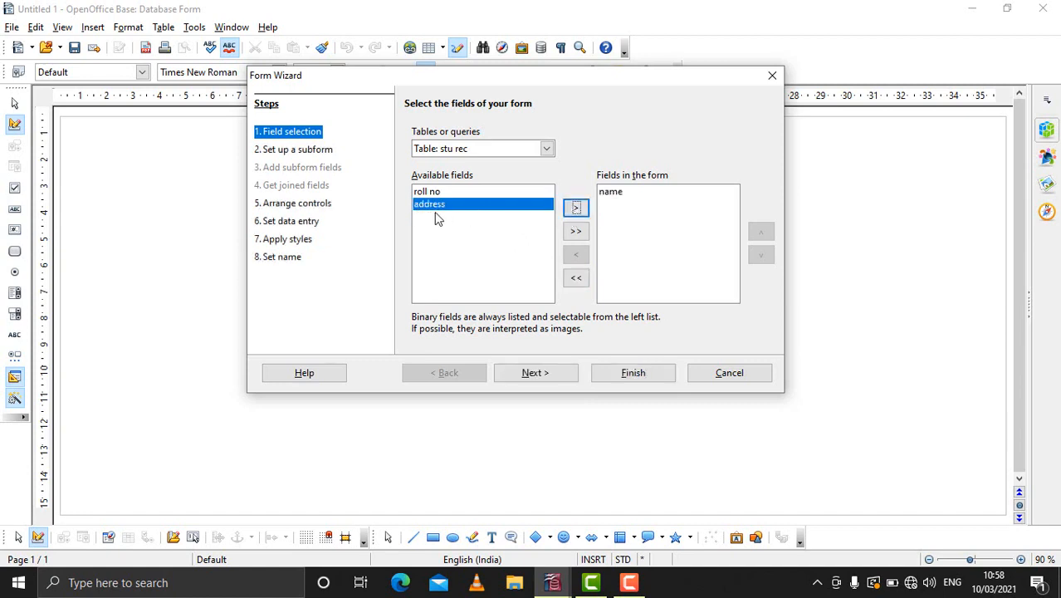
left_click(572, 212)
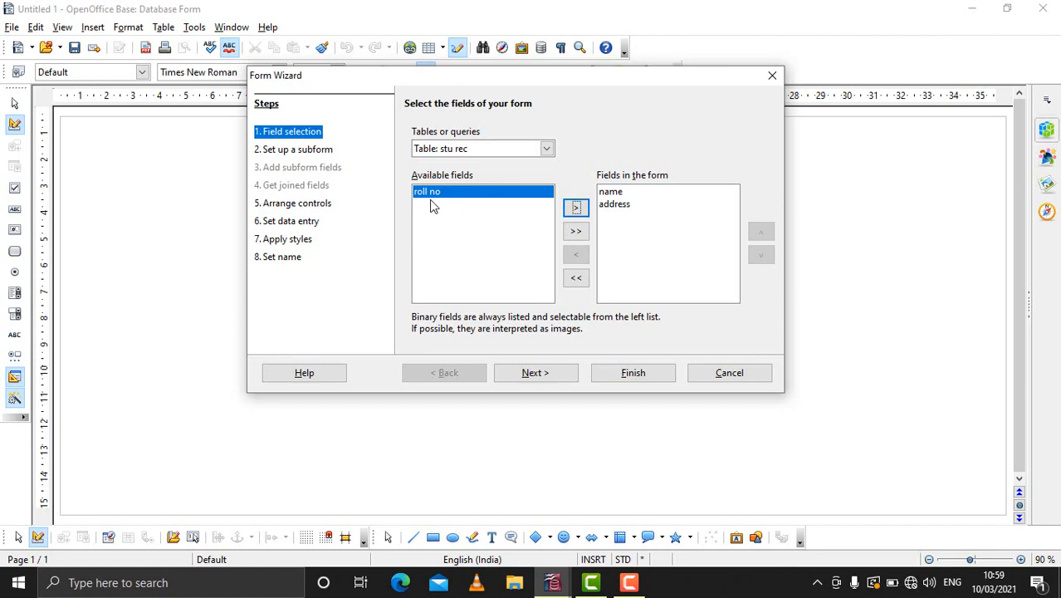
left_click(534, 373)
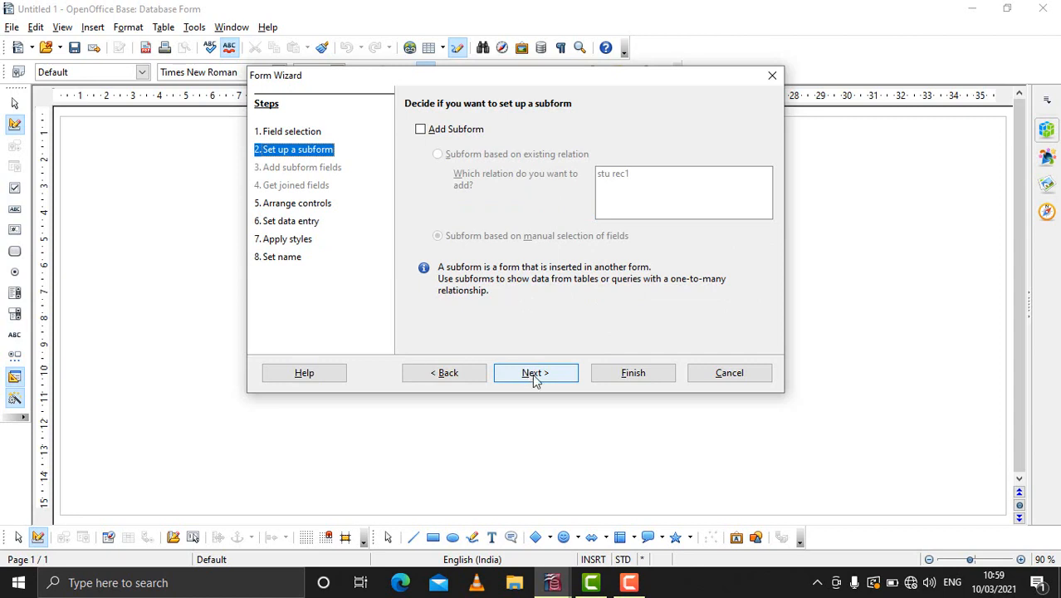
left_click(535, 374)
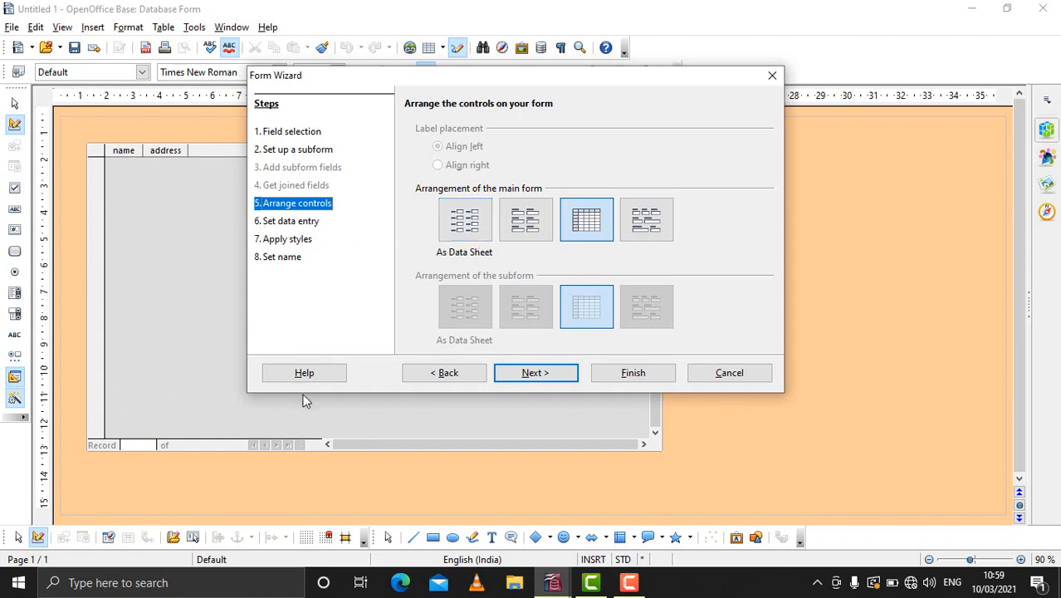
- Preview the main form arrangements and choose Columnar - Labels Left
left_click(465, 237)
left_click(524, 235)
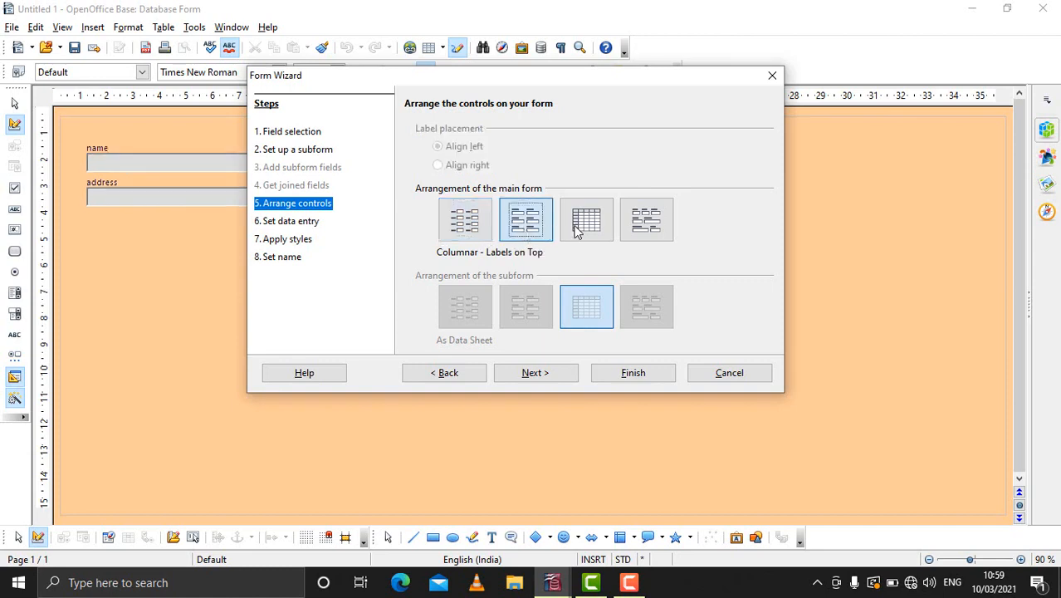
left_click(588, 231)
left_click(645, 222)
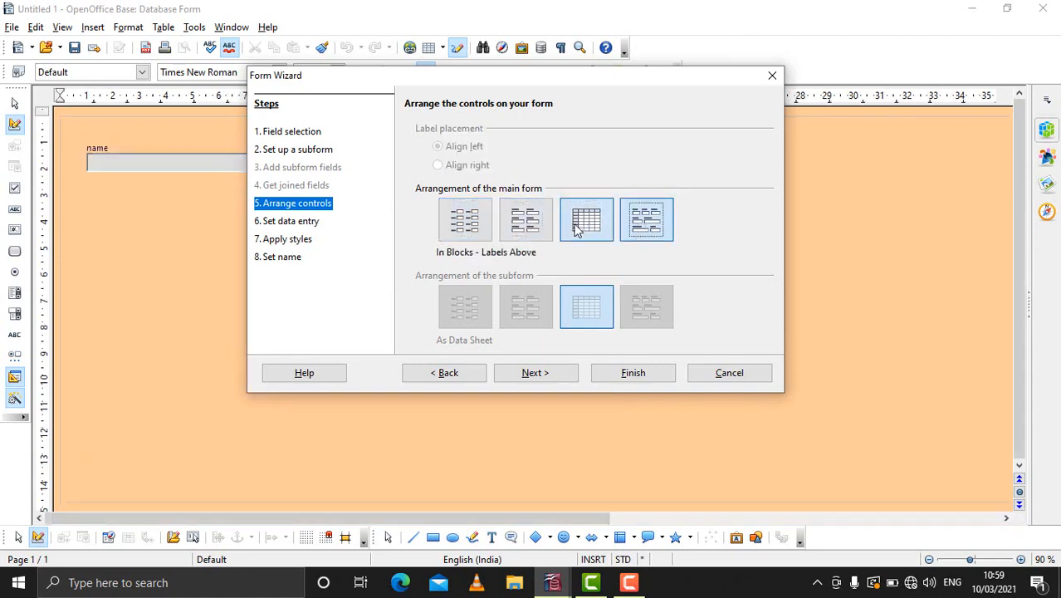
left_click(586, 226)
left_click(530, 231)
left_click(457, 230)
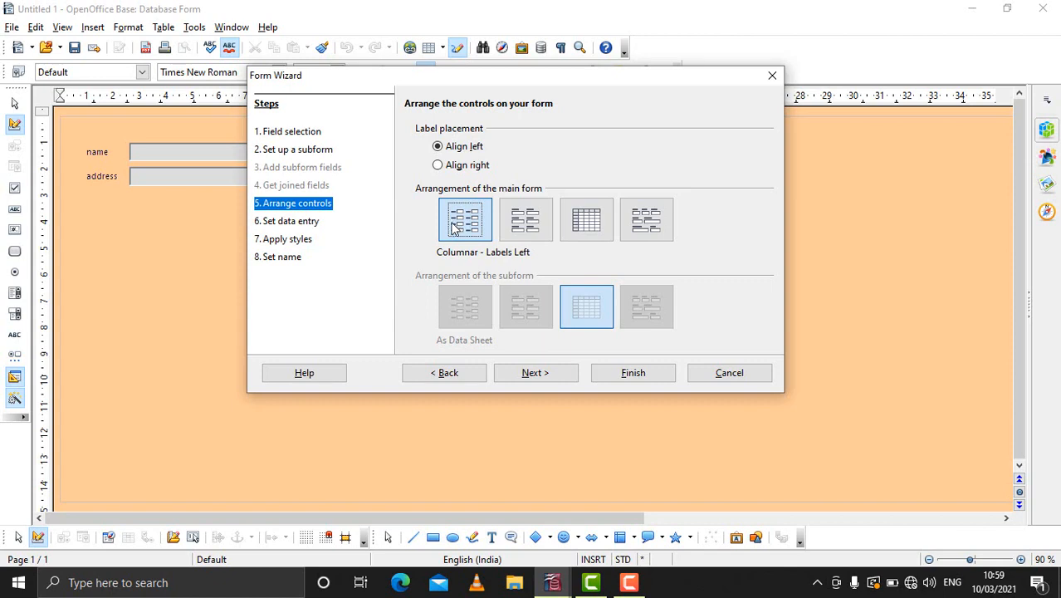
left_click(547, 380)
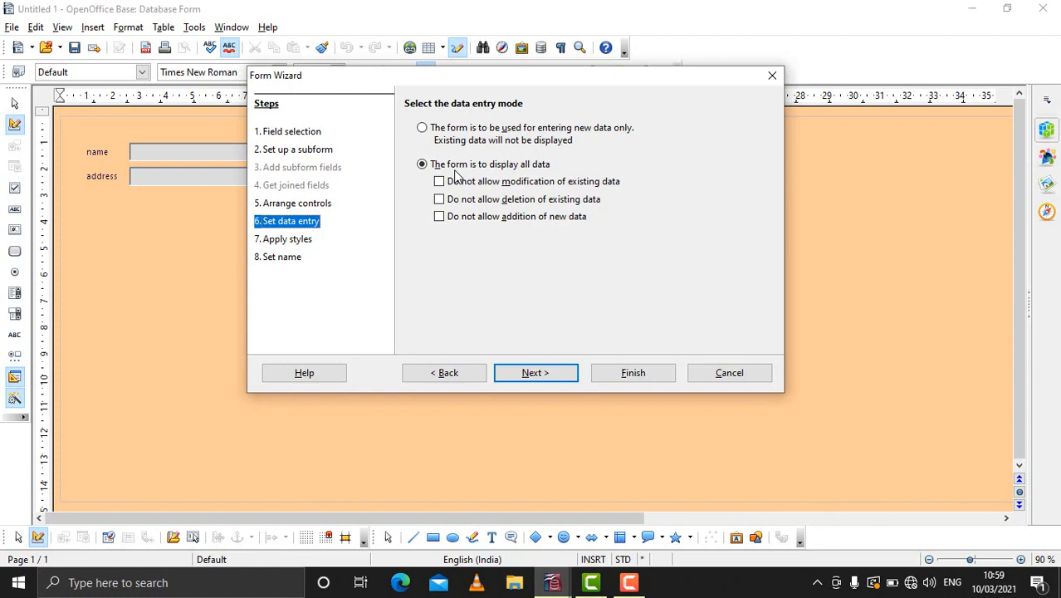
- Accept the display-all-data entry mode, preview the form styles and apply the Water style
left_click(536, 378)
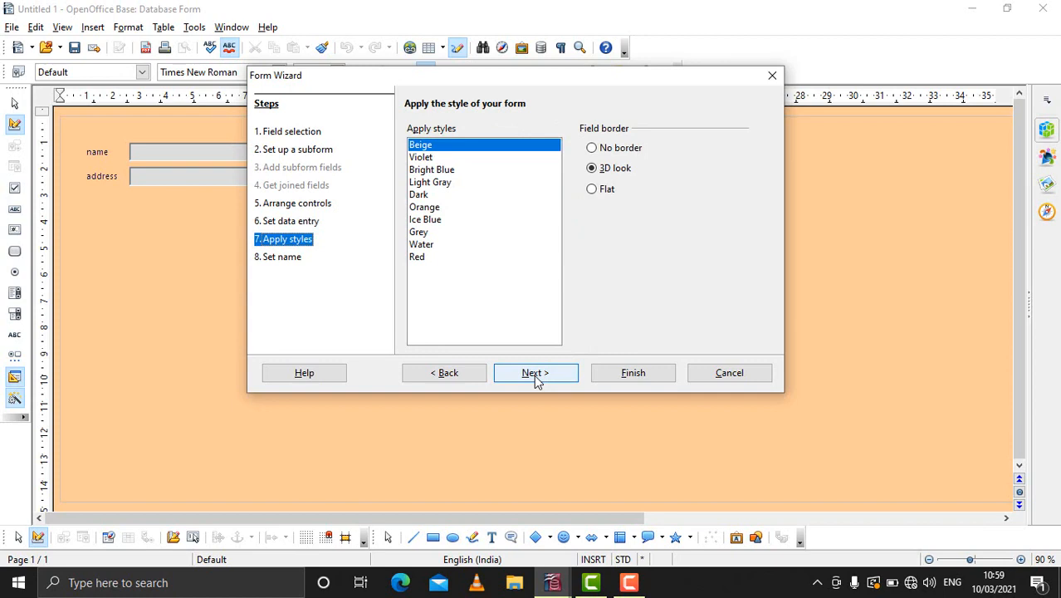
left_click(431, 159)
left_click(432, 169)
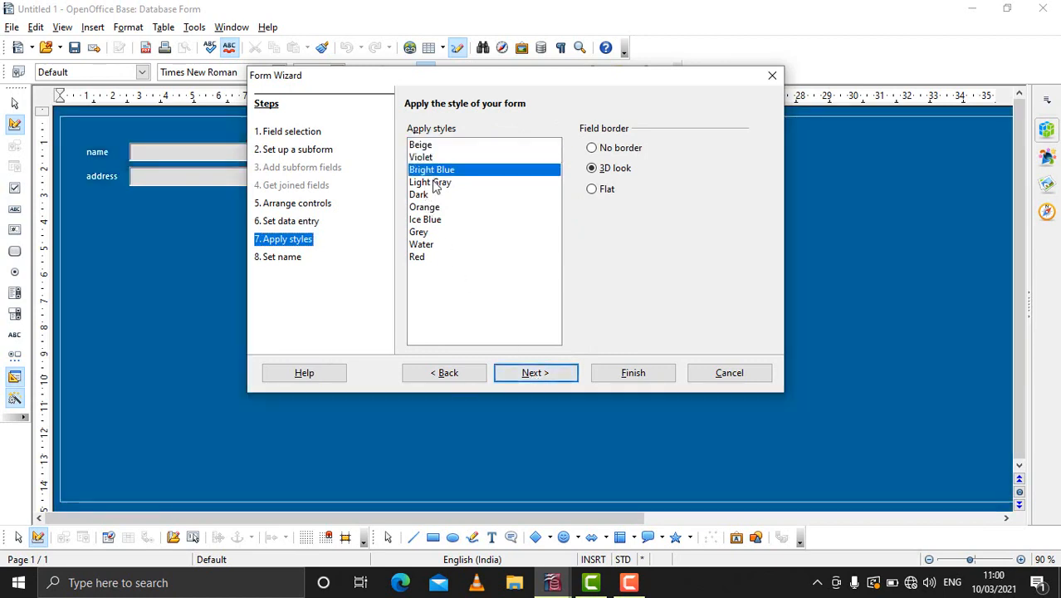
left_click(428, 182)
left_click(423, 194)
left_click(423, 207)
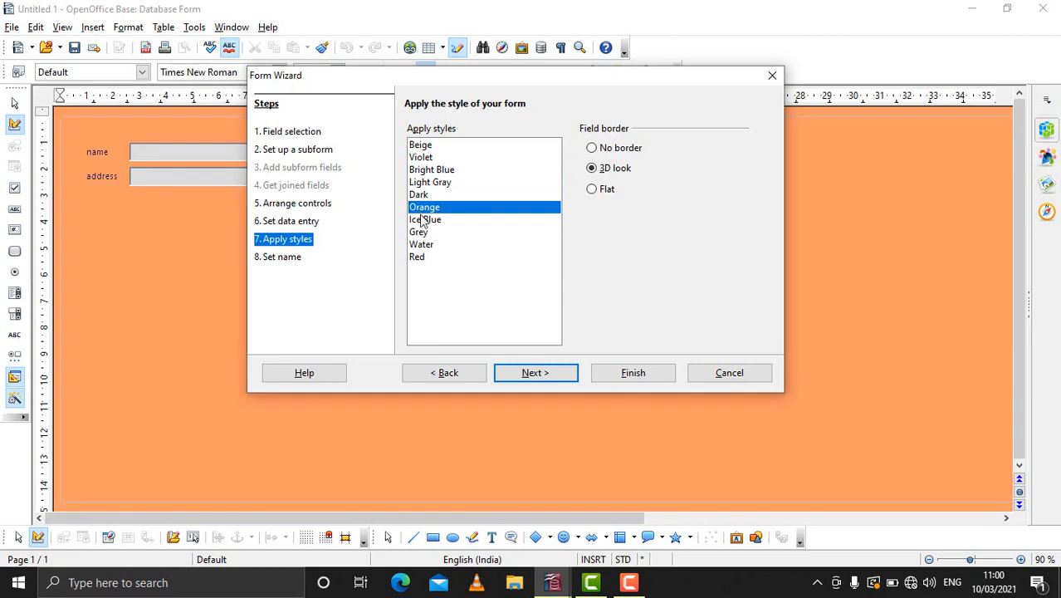
left_click(423, 221)
left_click(421, 232)
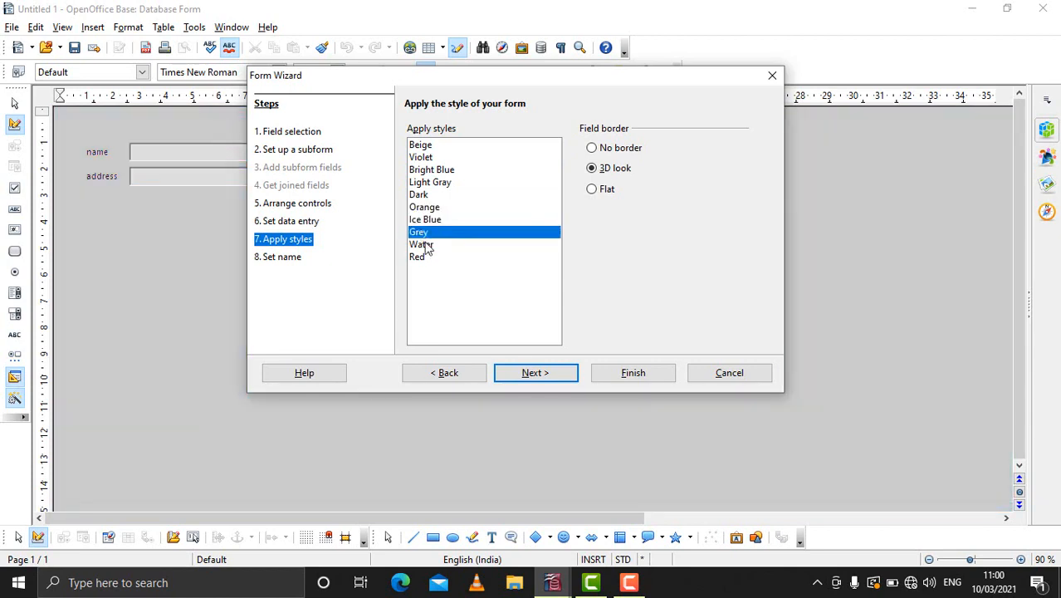
left_click(425, 245)
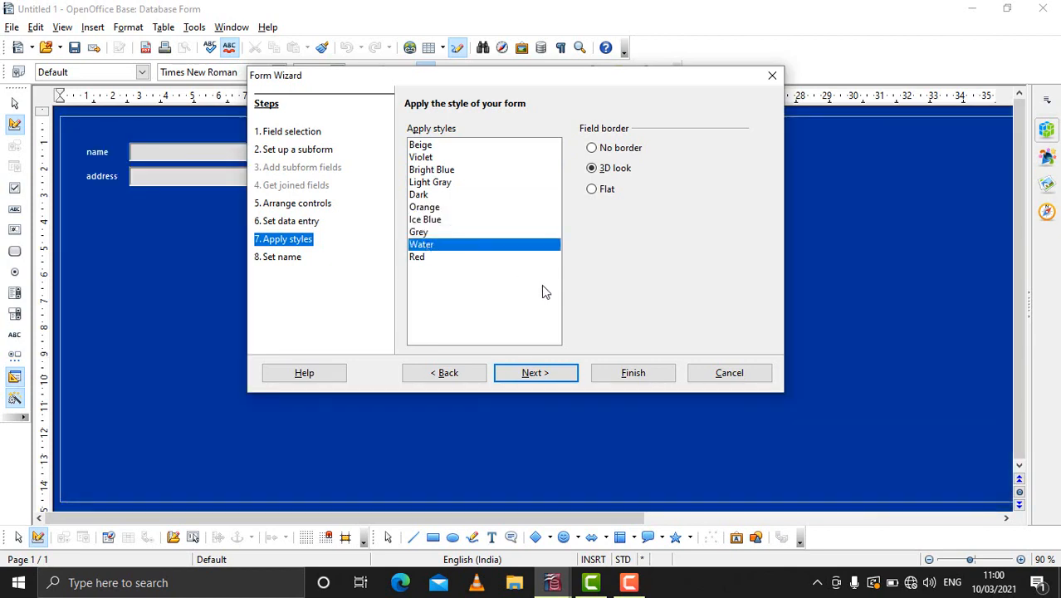
- Finish the wizard with the form name stu rec3 and the Work with the form option
left_click(567, 375)
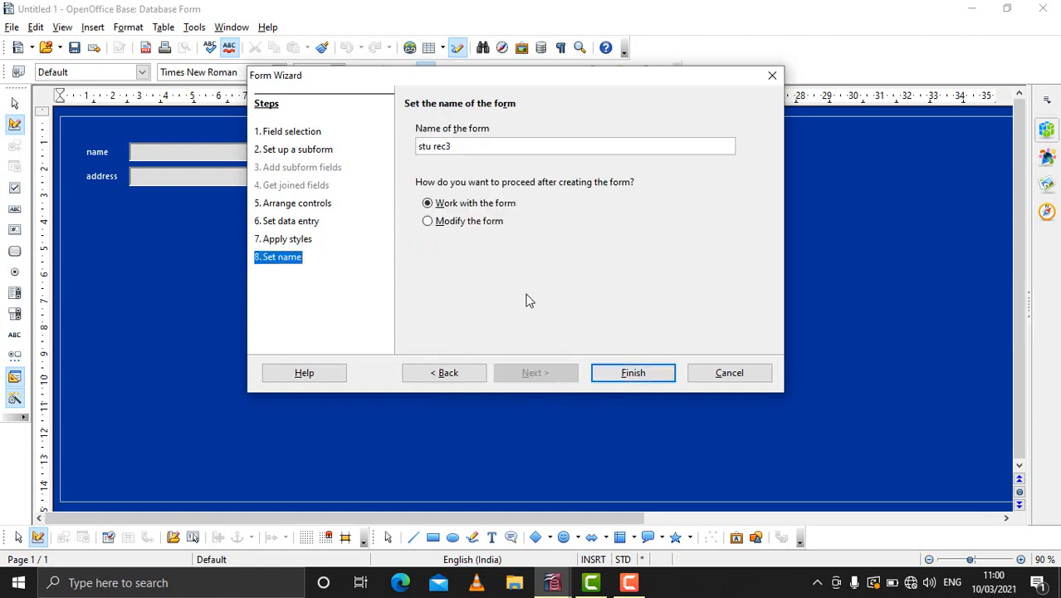
left_click_drag(459, 147, 404, 146)
left_click(638, 375)
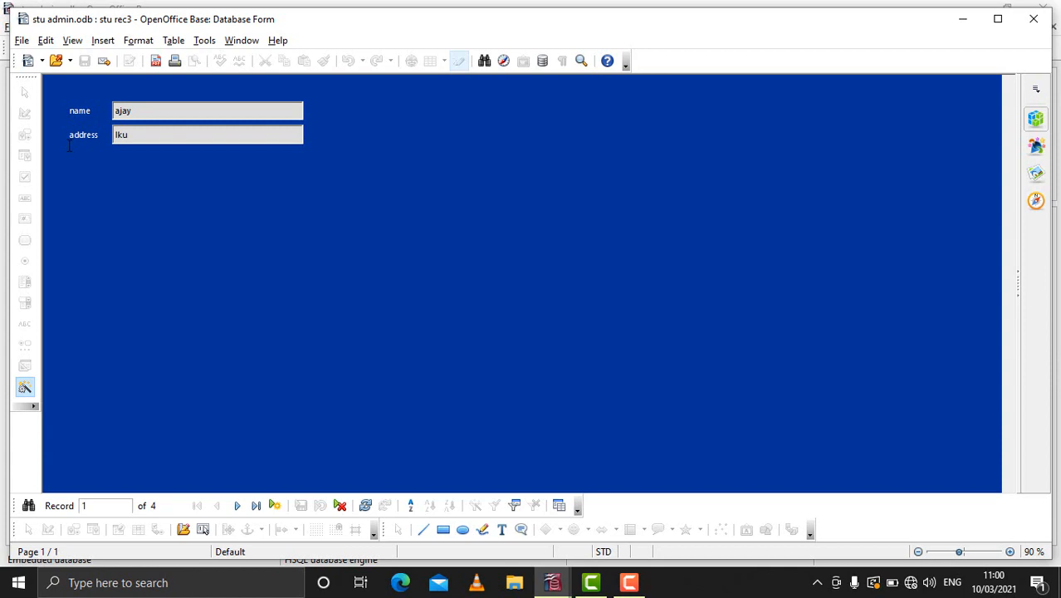
- Browse forward through the form's records to the blank new record and back to the second record
left_click(239, 511)
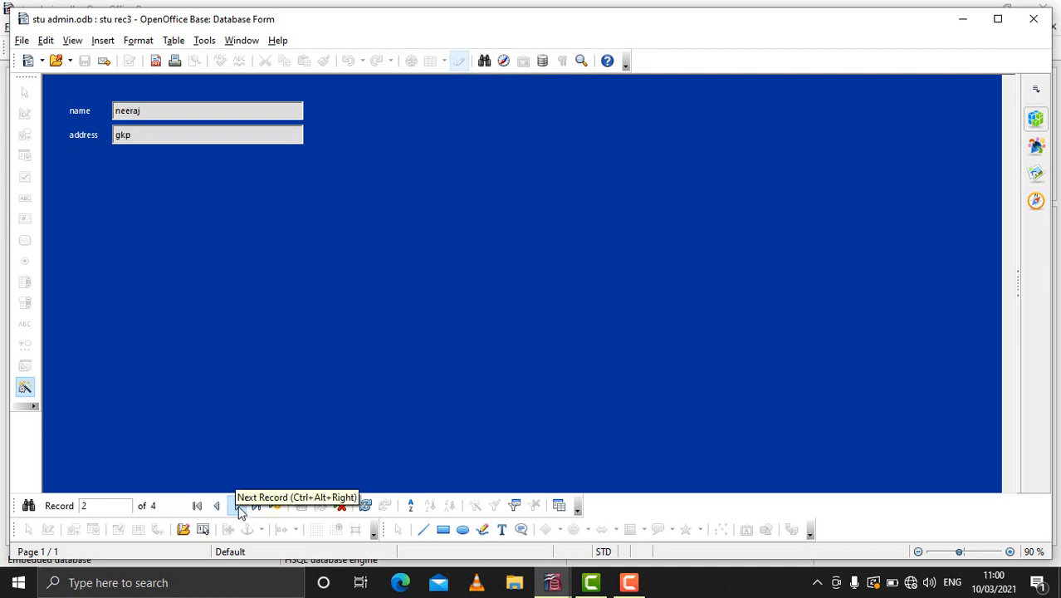
left_click(238, 510)
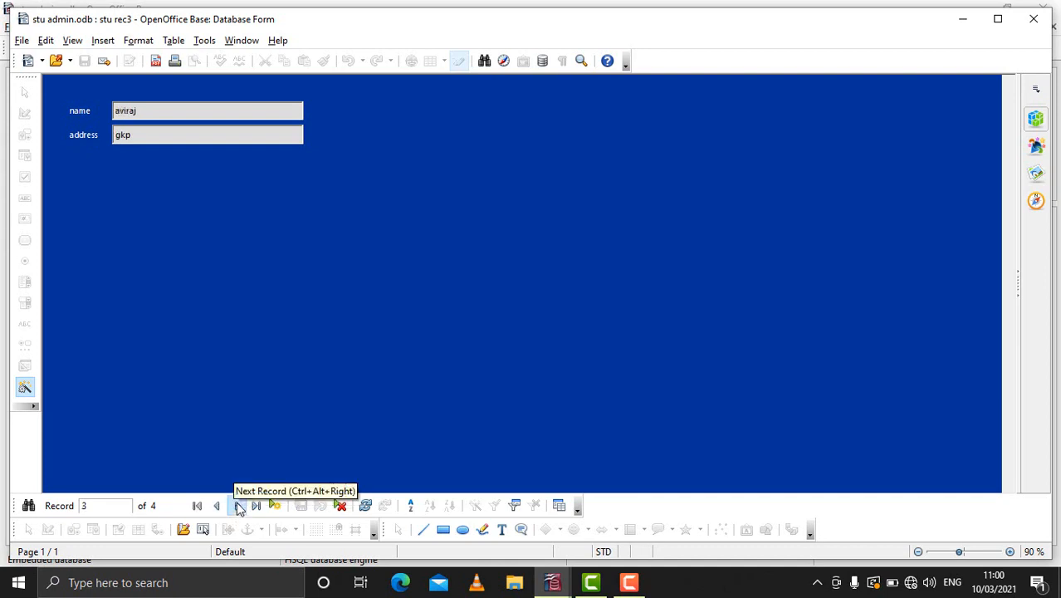
left_click(238, 511)
left_click(239, 507)
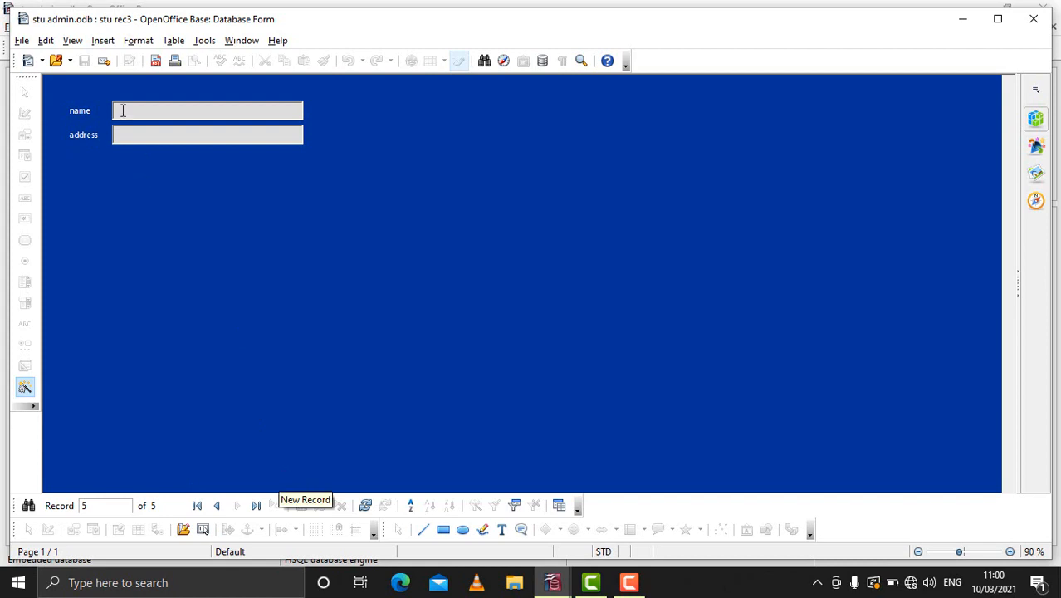
left_click(218, 505)
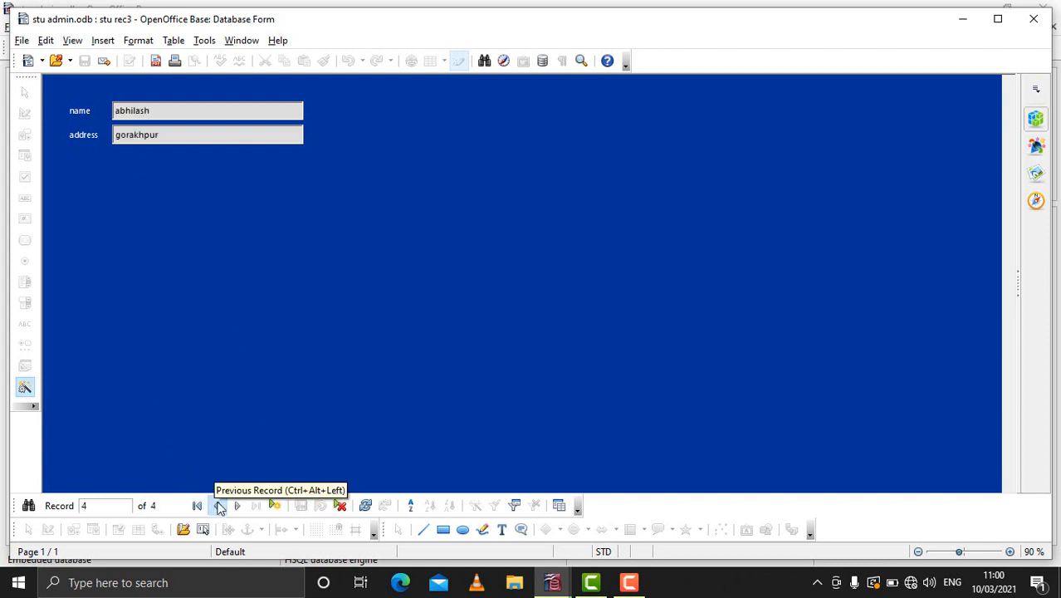
left_click(218, 505)
left_click(218, 506)
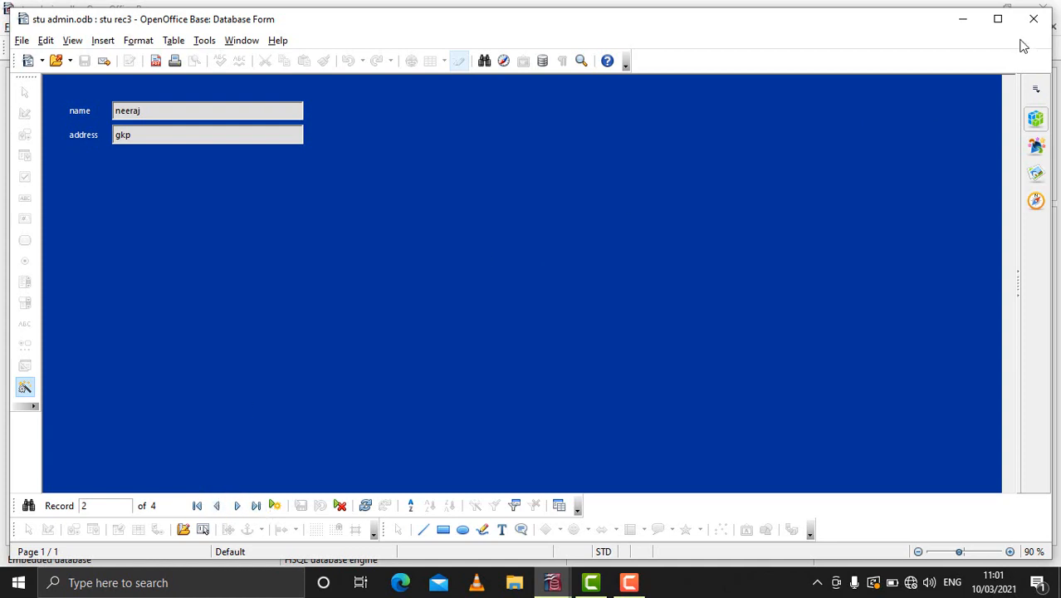
- Close the form window and open the stu rec3 form for editing from the database's form list
left_click(1033, 18)
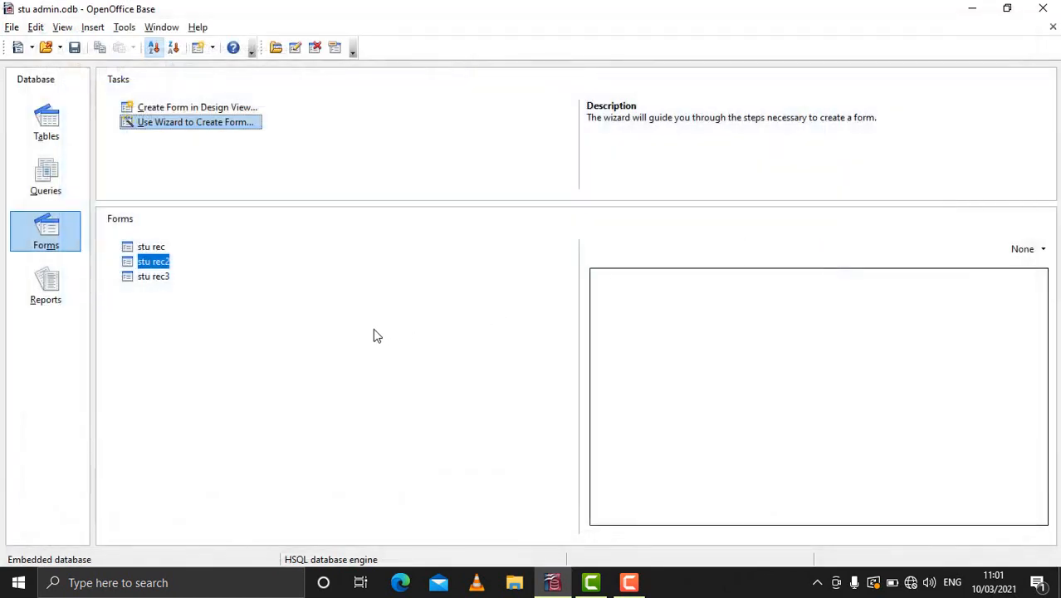
left_click(154, 278)
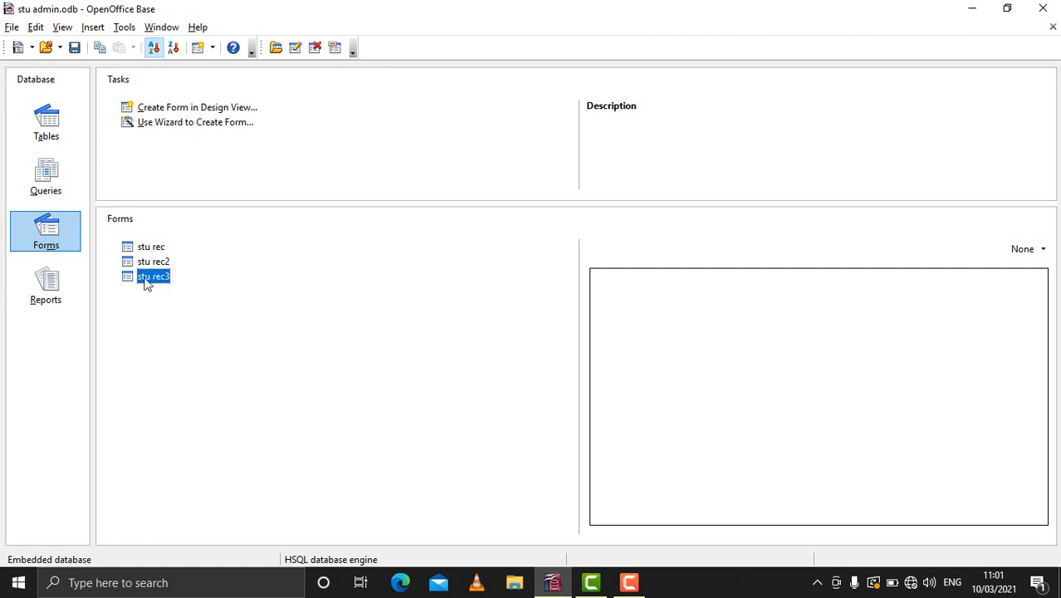
right_click(145, 283)
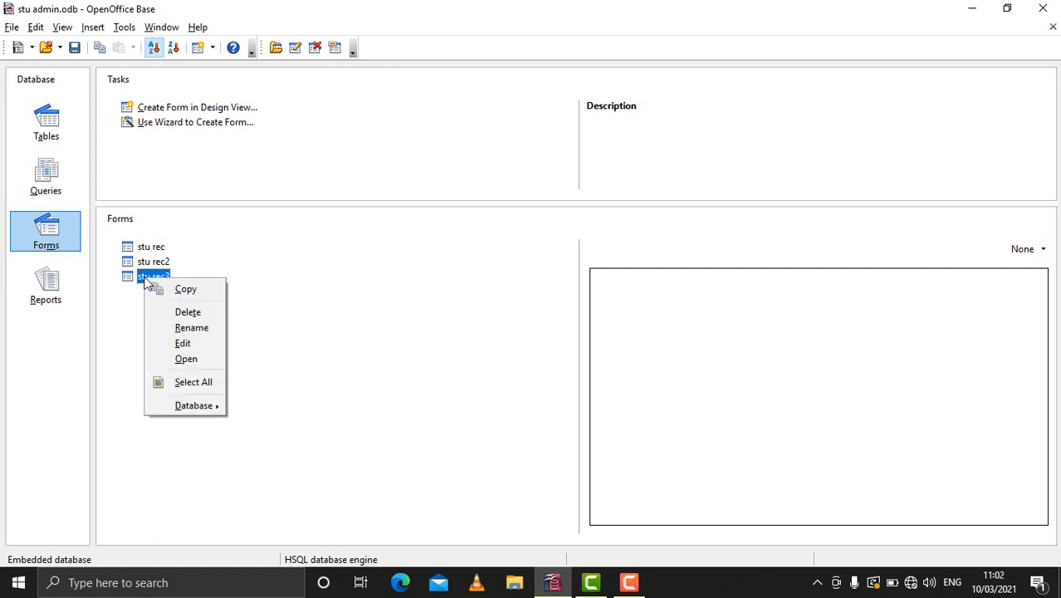
left_click(170, 343)
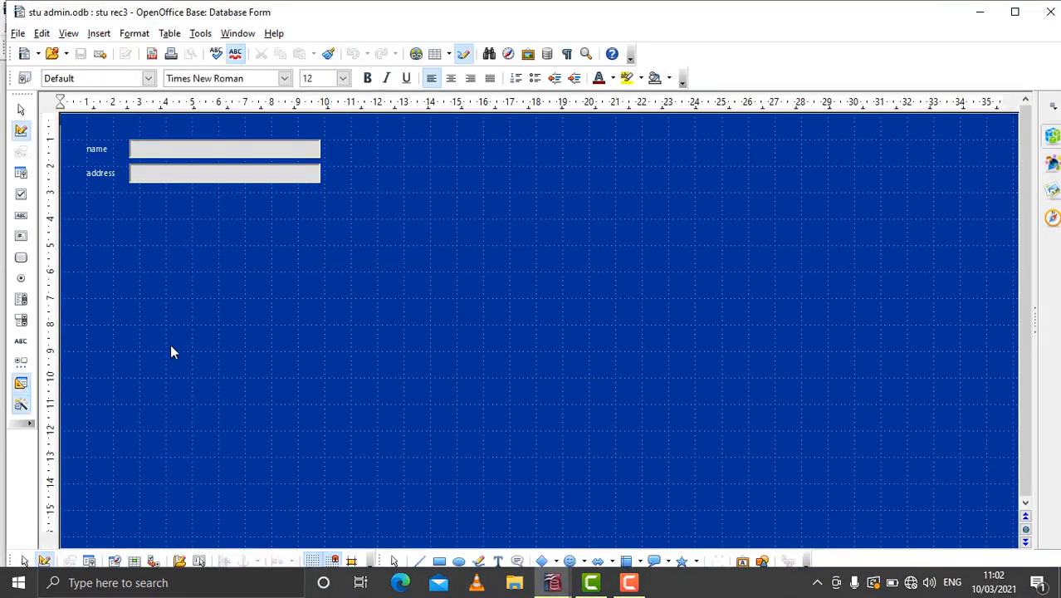
- Move the address label and field to the right and slightly down, and the name label and field slightly up
left_click(97, 154)
left_click(97, 173)
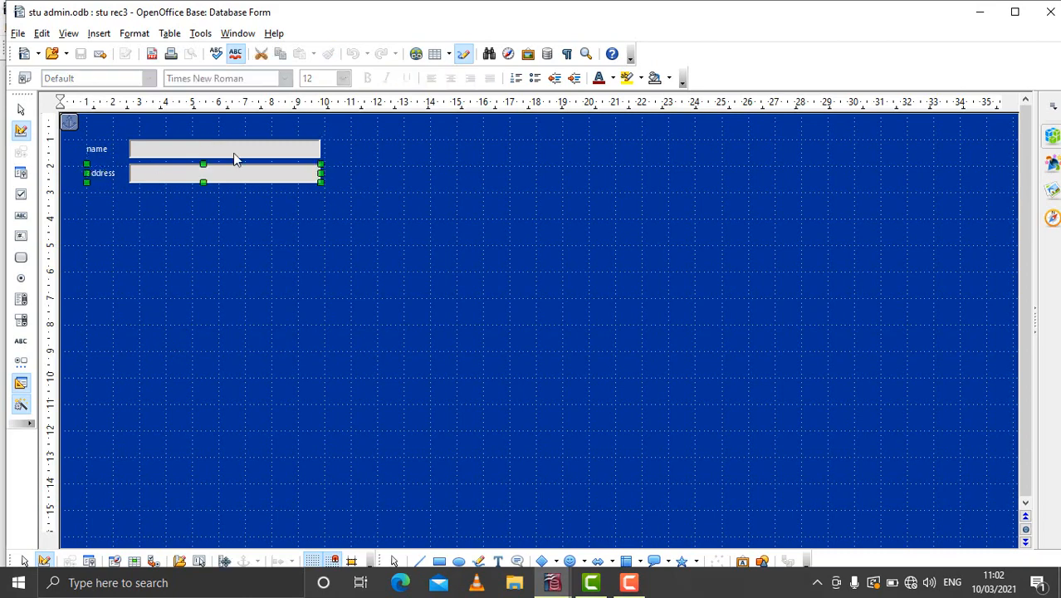
left_click(260, 148)
left_click(280, 175)
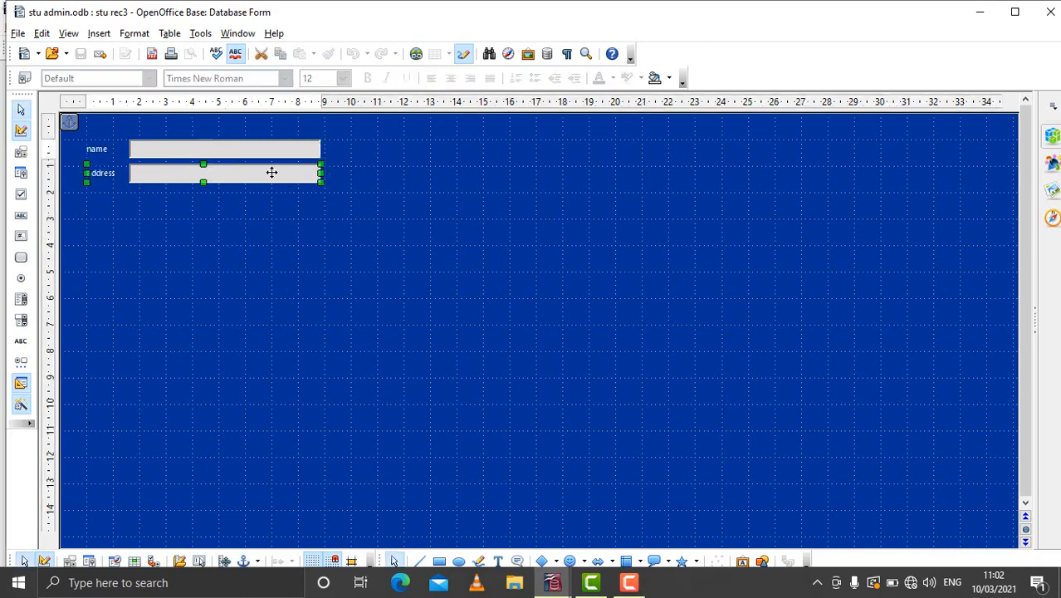
left_click_drag(274, 174, 350, 186)
left_click(236, 145)
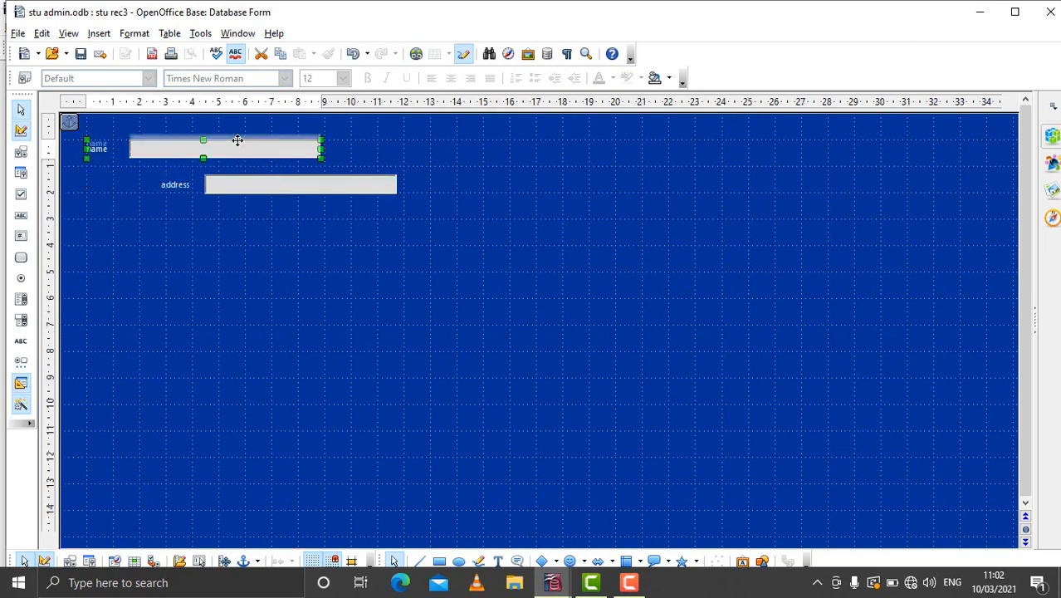
left_click_drag(237, 143, 236, 137)
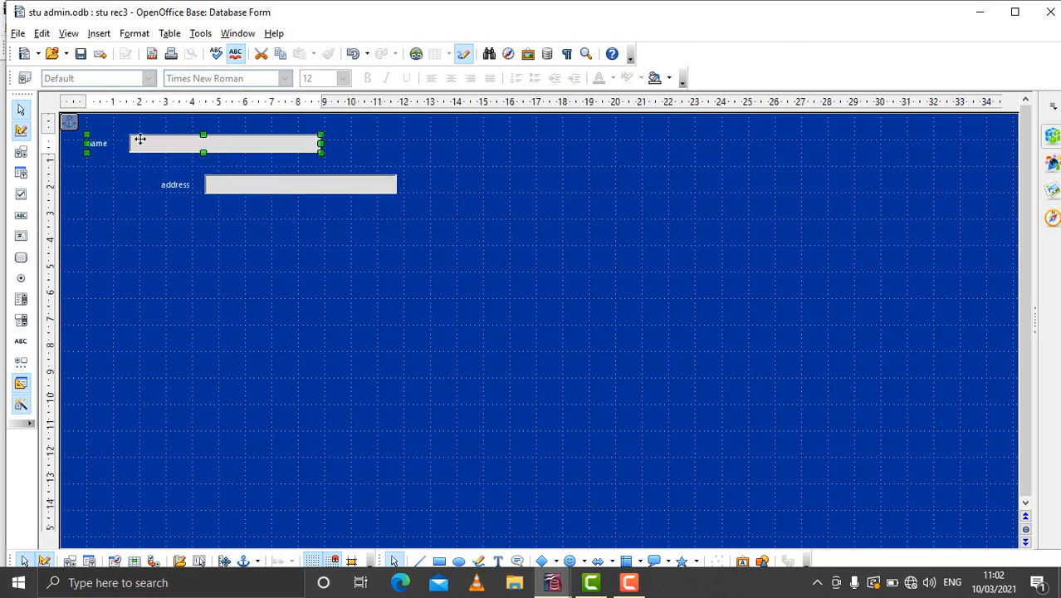
- Set the form page's background color to Orange 3
left_click(222, 199)
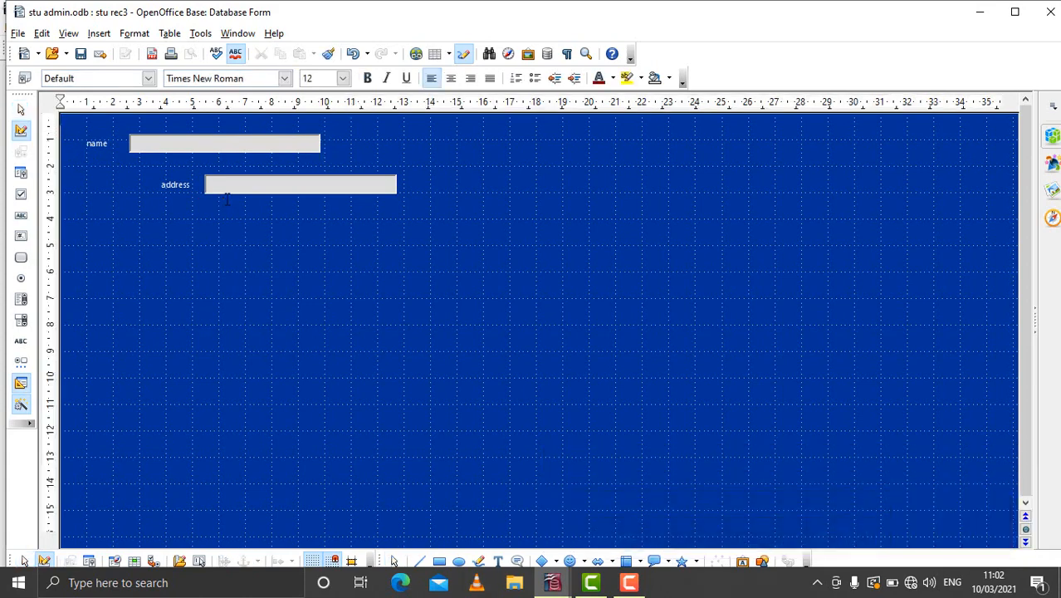
right_click(178, 265)
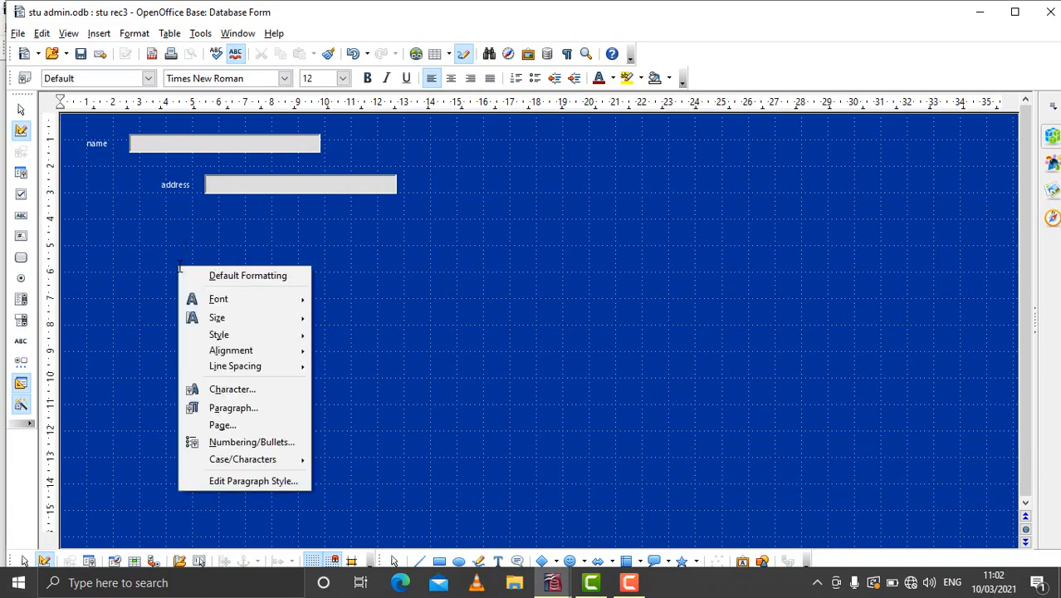
left_click(221, 427)
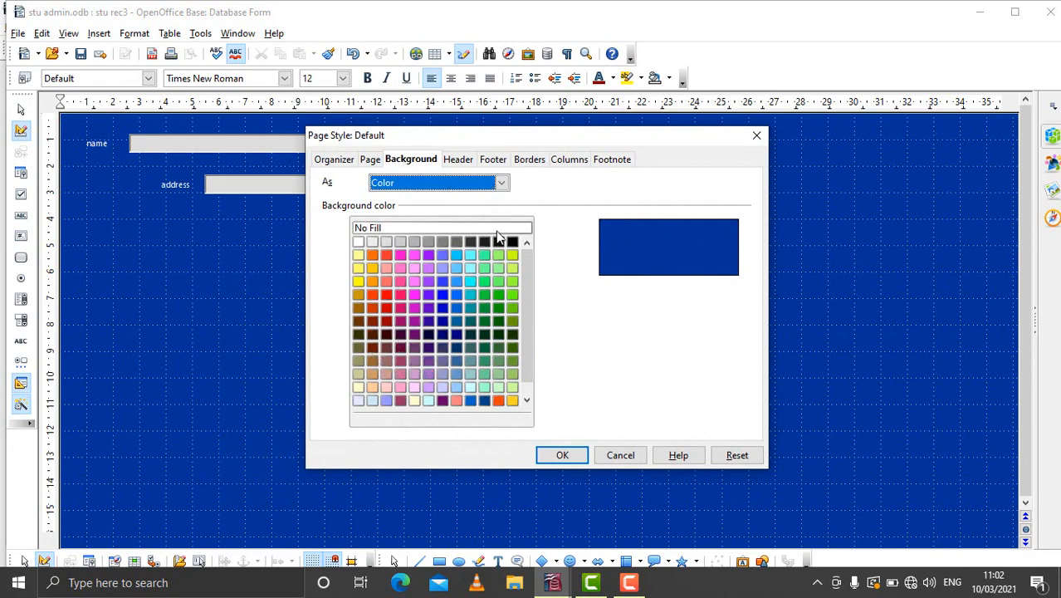
left_click(513, 296)
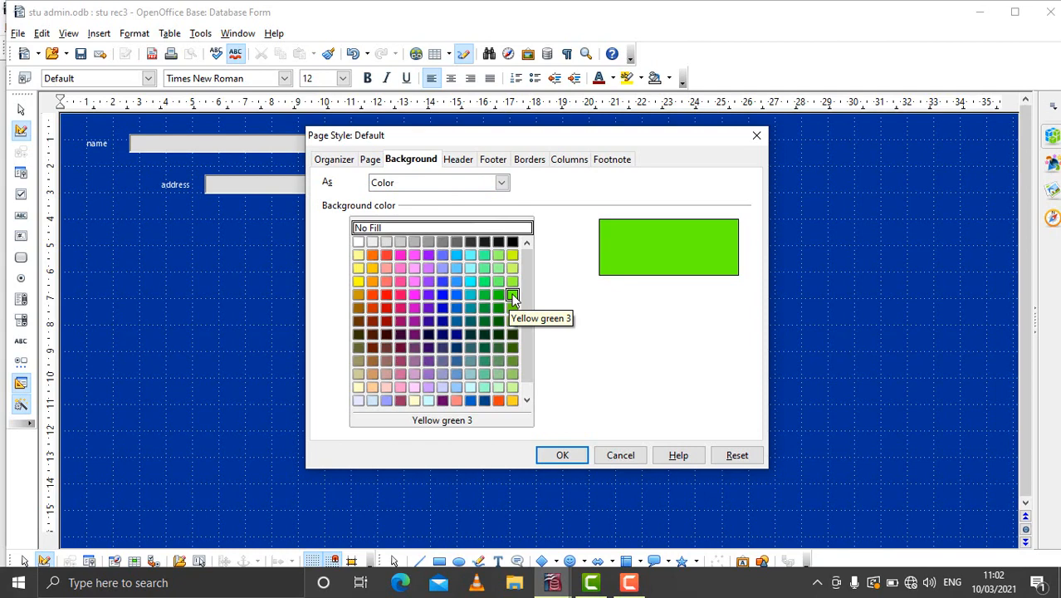
left_click(363, 297)
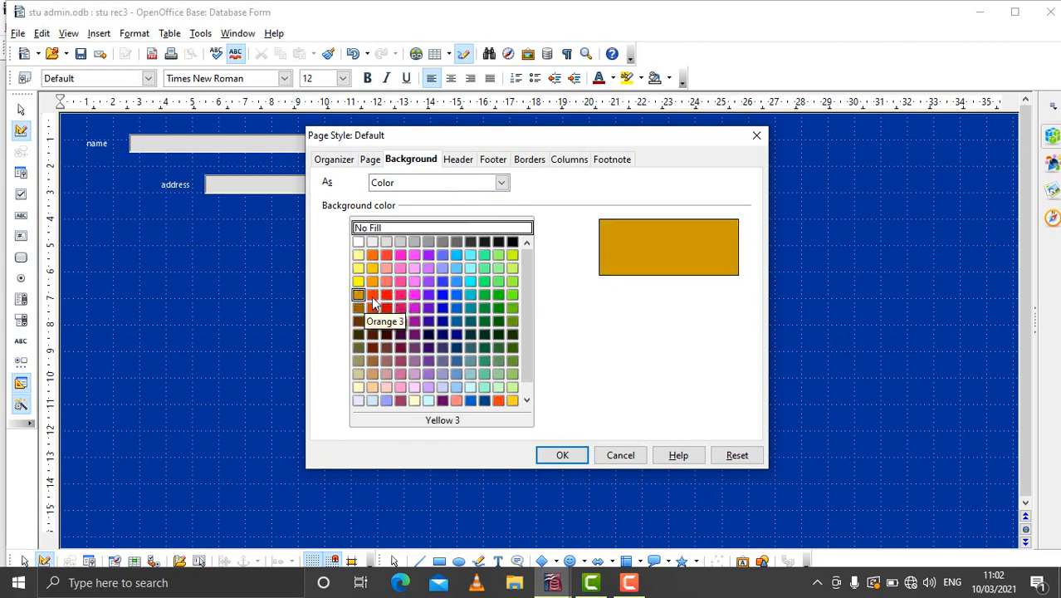
left_click(373, 300)
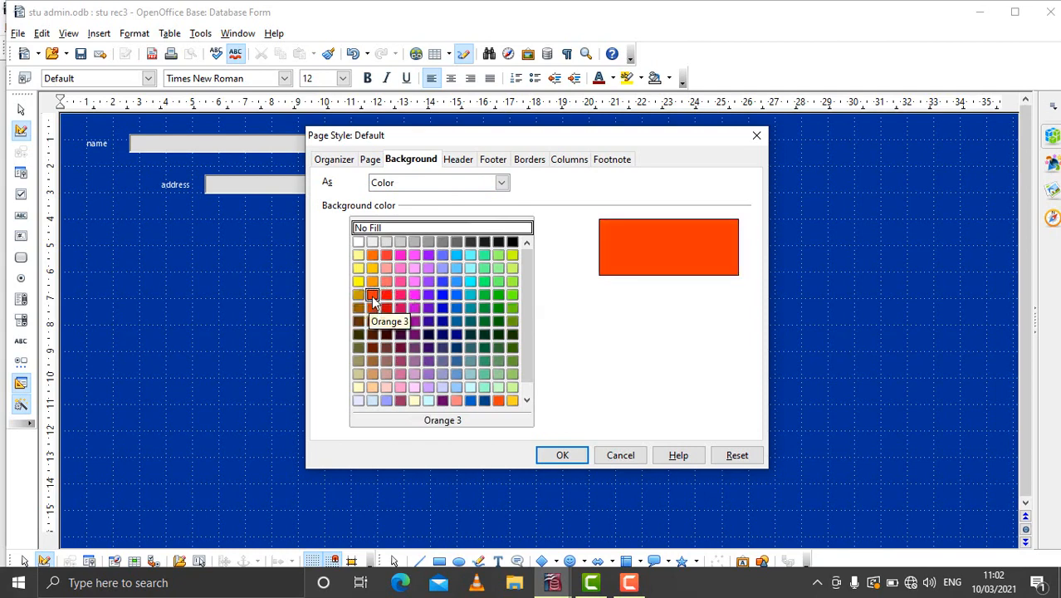
key("shift+Tab")
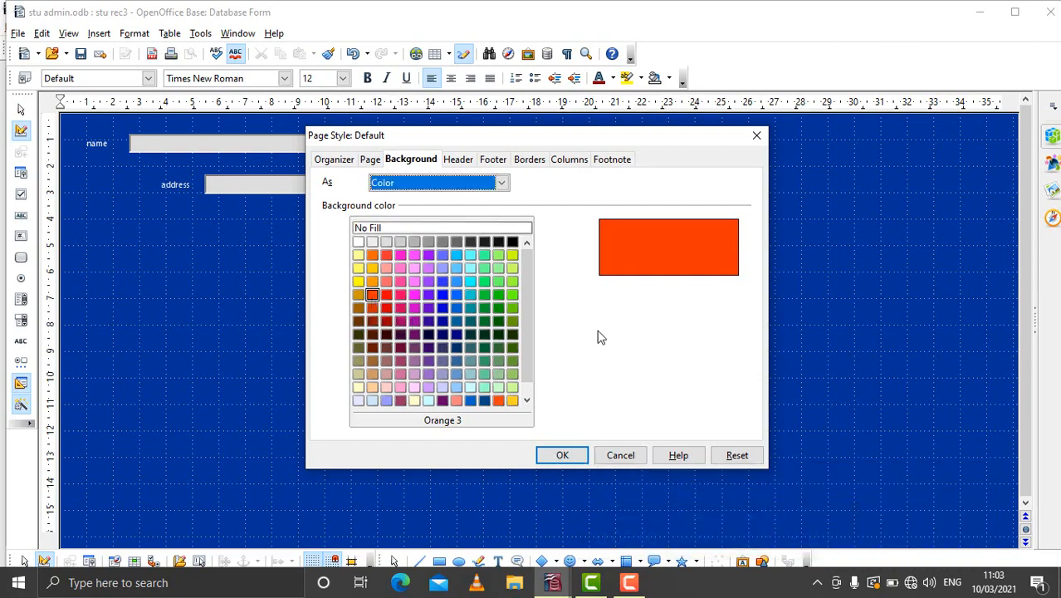
left_click(563, 454)
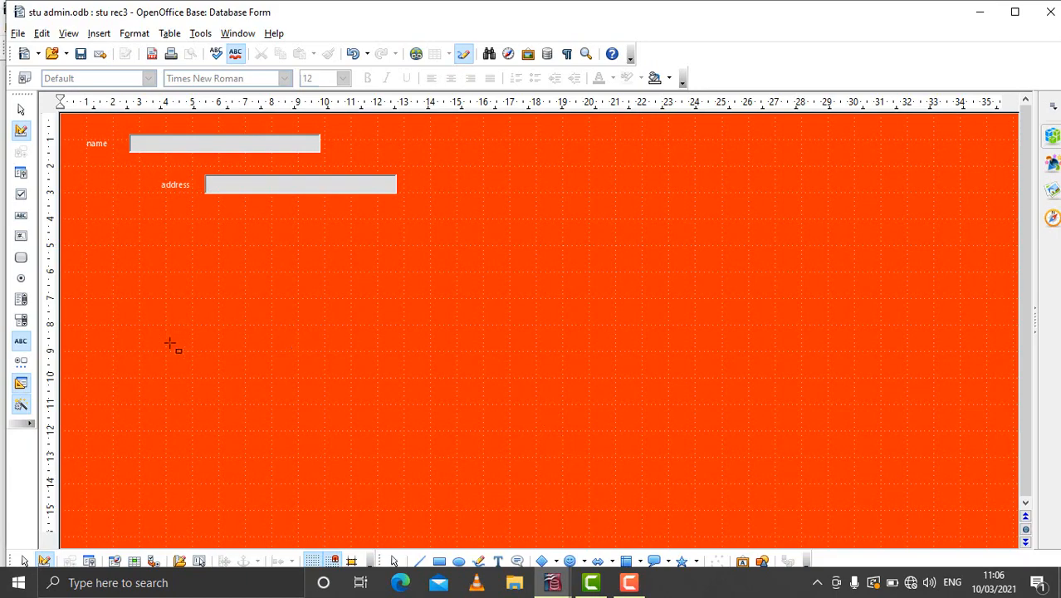
- Draw a label field about 10 cm wide and 2.2 cm high to the right of the name field
left_click(20, 342)
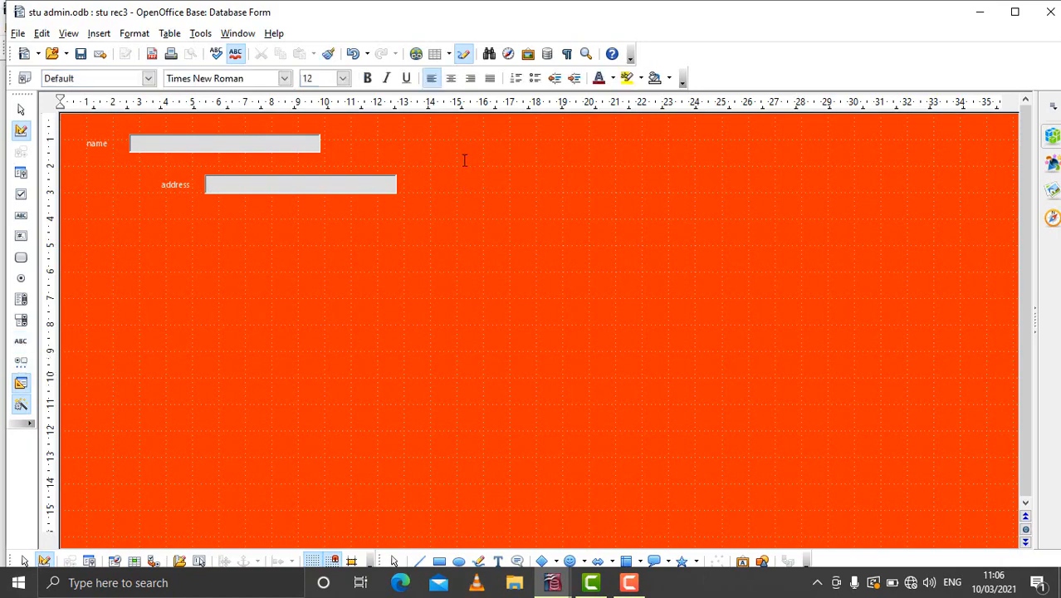
left_click(20, 341)
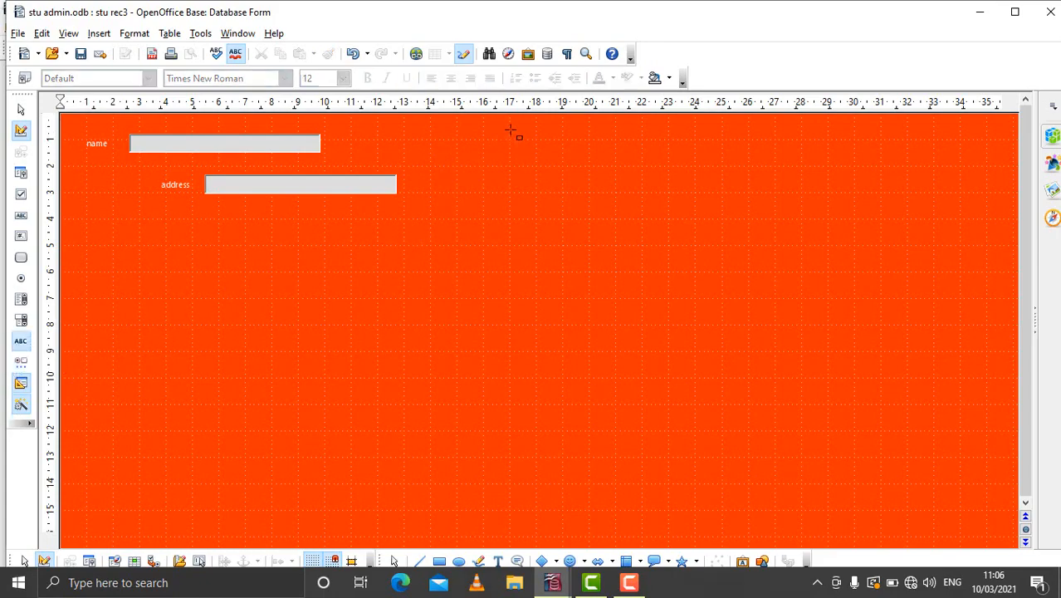
left_click_drag(511, 130, 775, 188)
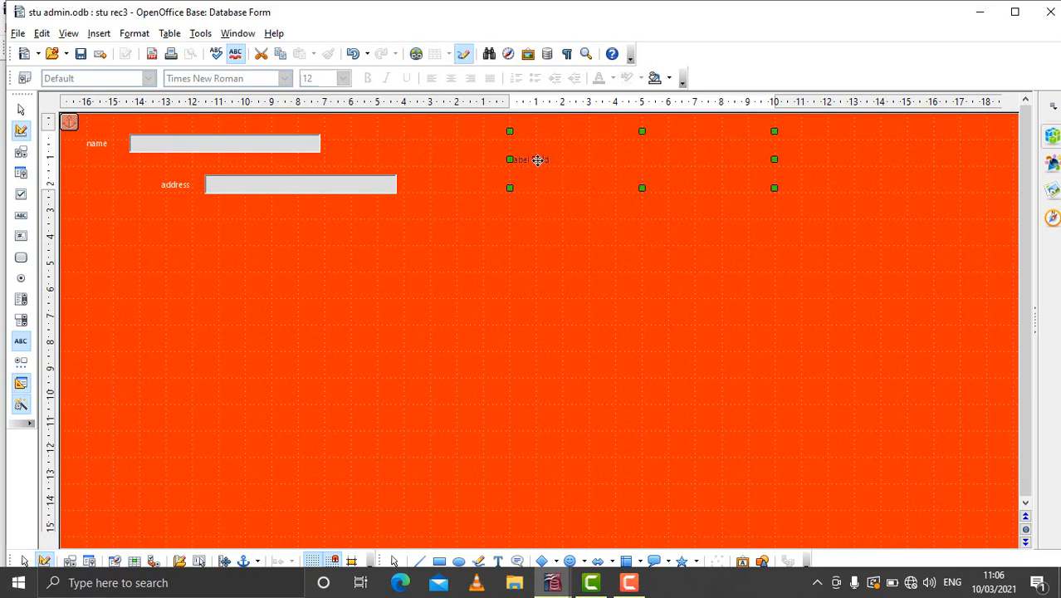
- Set the new label field's label text to student record
double_click(537, 160)
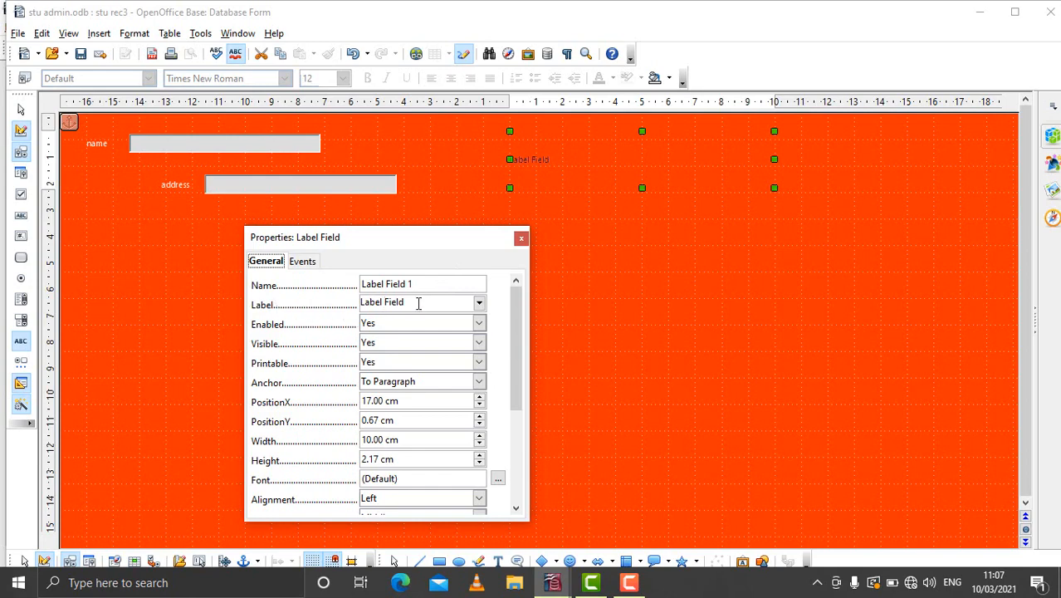
left_click_drag(418, 304, 341, 299)
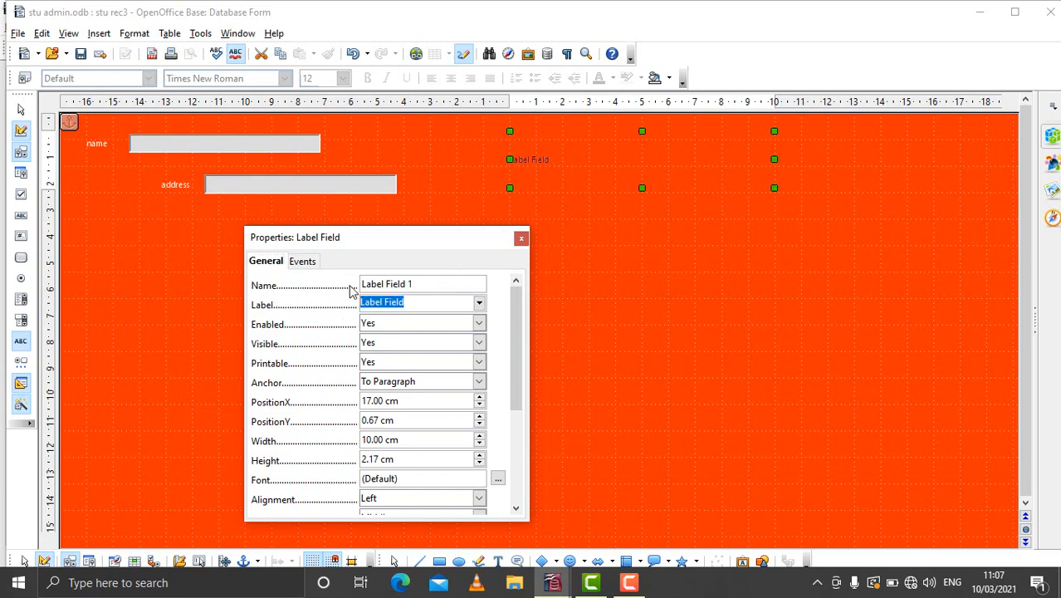
key("BackSpace")
type("student record")
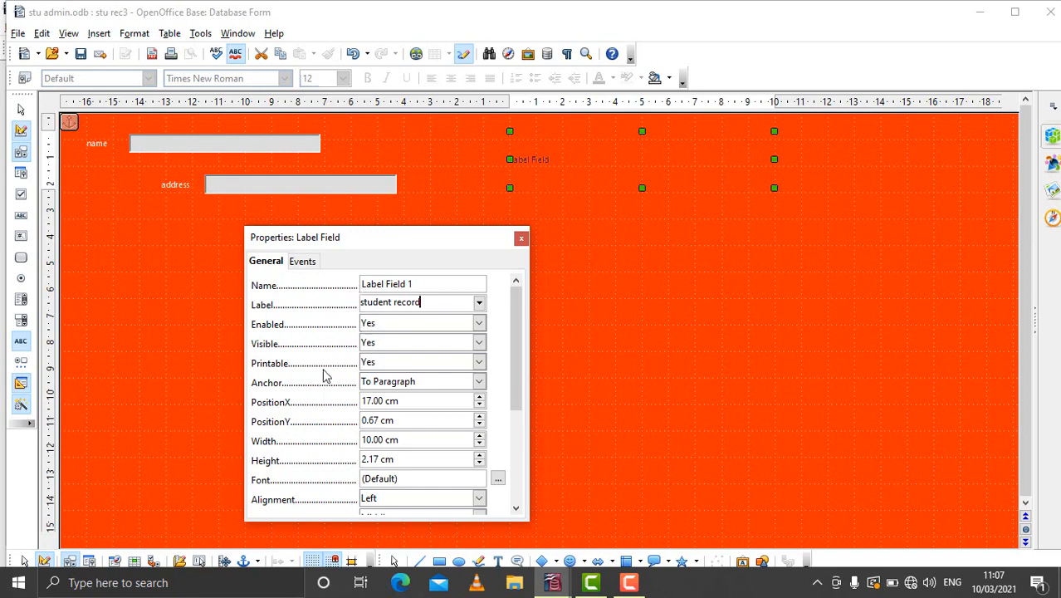
- Choose Monotype Corsiva as the student record label's font
left_click_drag(516, 400, 516, 421)
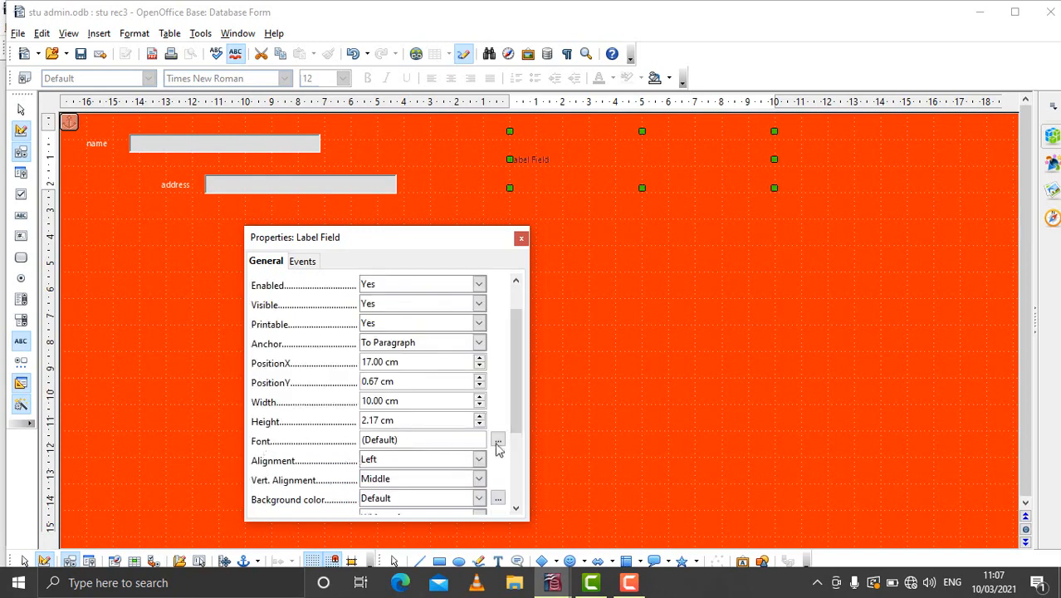
left_click(498, 440)
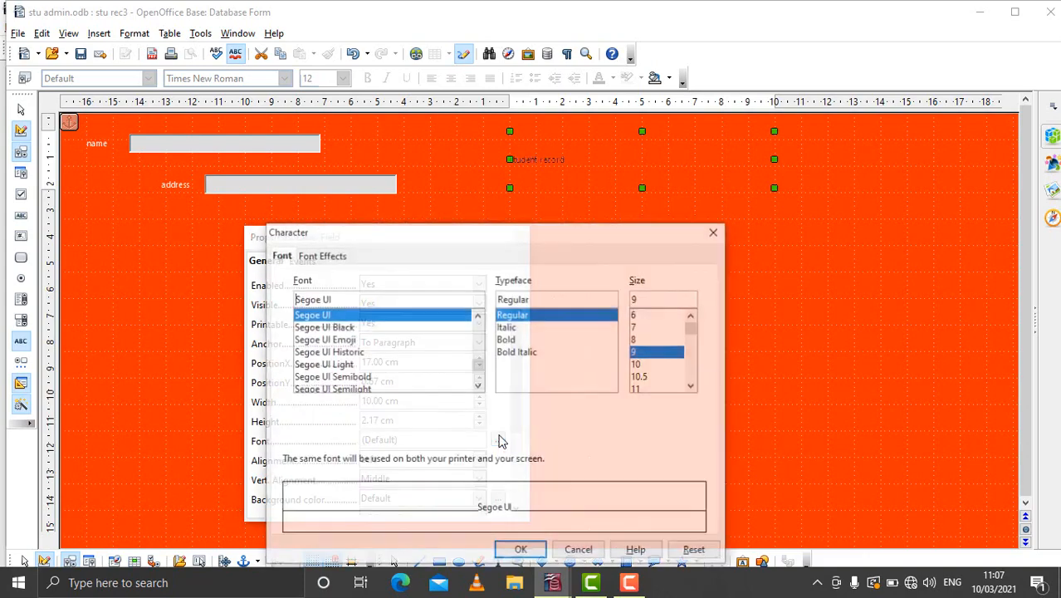
left_click(478, 317)
left_click(479, 317)
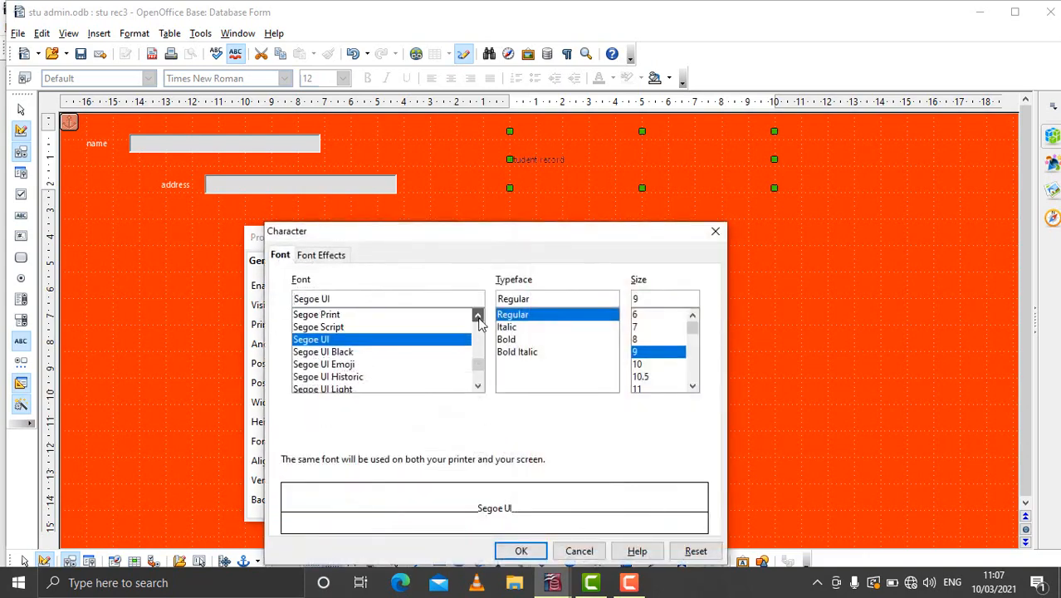
left_click(478, 317)
left_click(479, 317)
left_click(478, 317)
left_click(479, 317)
left_click(479, 317)
left_click(479, 317)
left_click(479, 317)
left_click(479, 317)
left_click(478, 317)
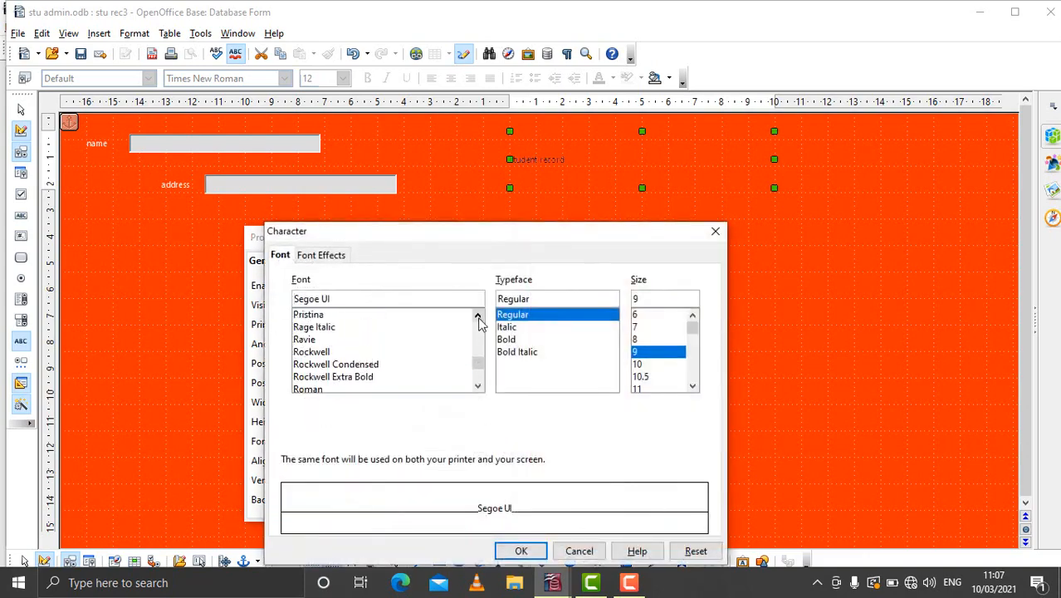
left_click(478, 317)
left_click(479, 317)
left_click(479, 317)
left_click(479, 318)
left_click(478, 317)
left_click(478, 318)
left_click(478, 317)
left_click(478, 318)
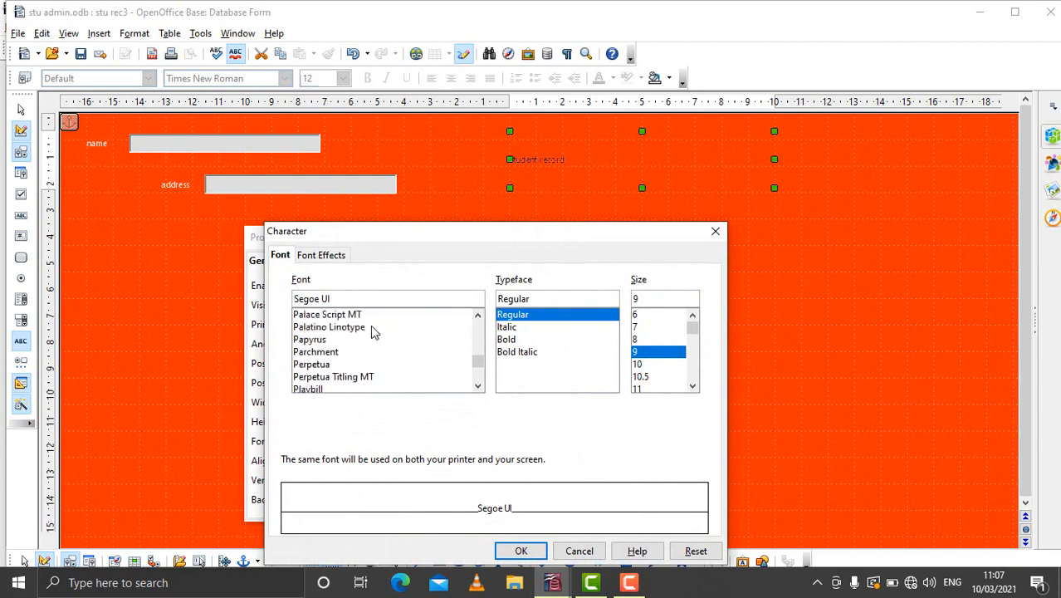
left_click(355, 329)
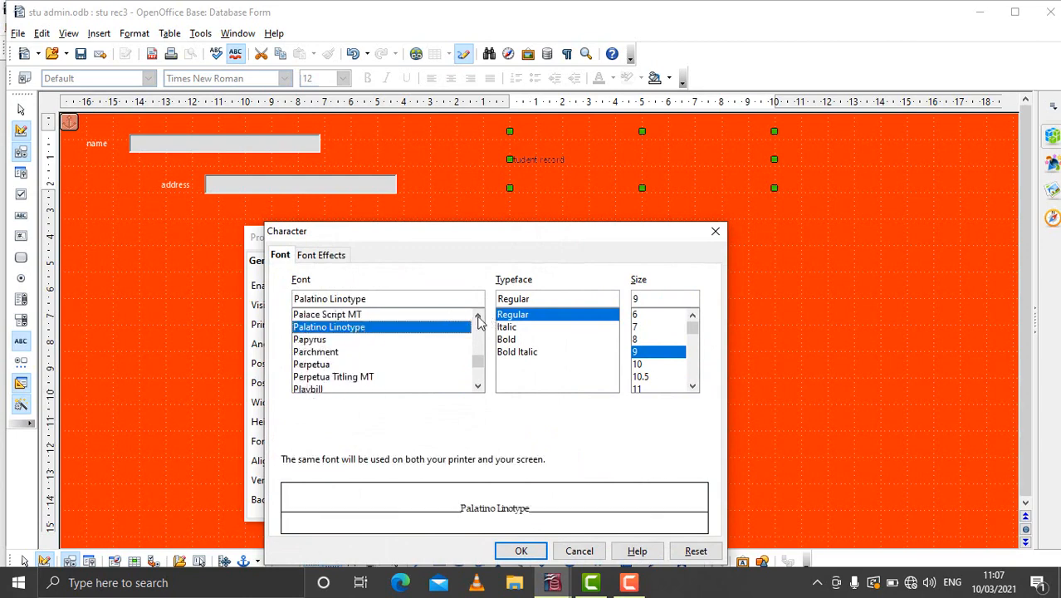
left_click(478, 317)
left_click(478, 317)
left_click(478, 317)
left_click(478, 317)
left_click(478, 317)
left_click(478, 317)
left_click(478, 317)
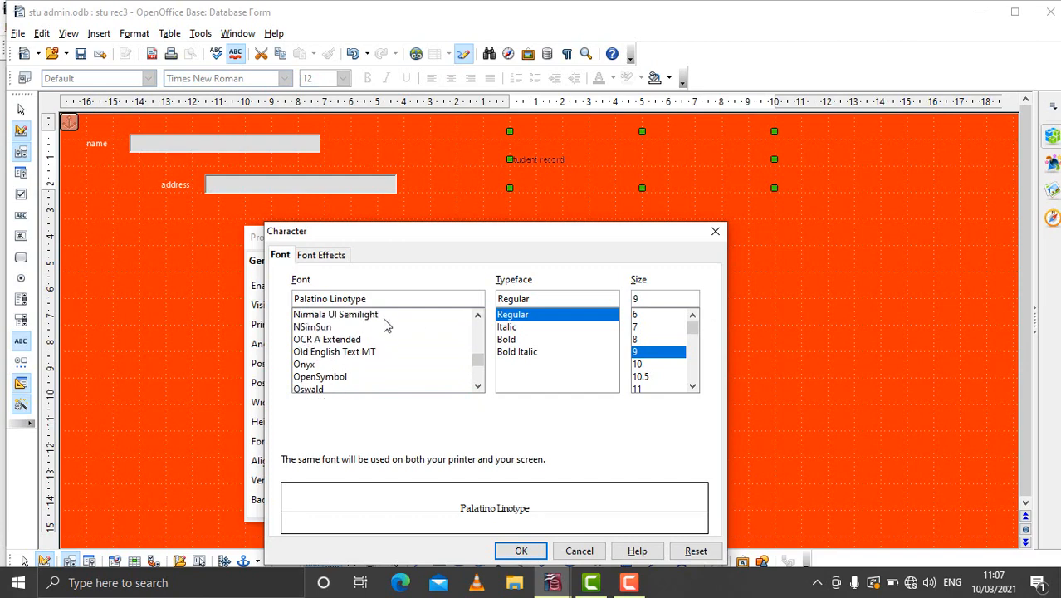
left_click(331, 328)
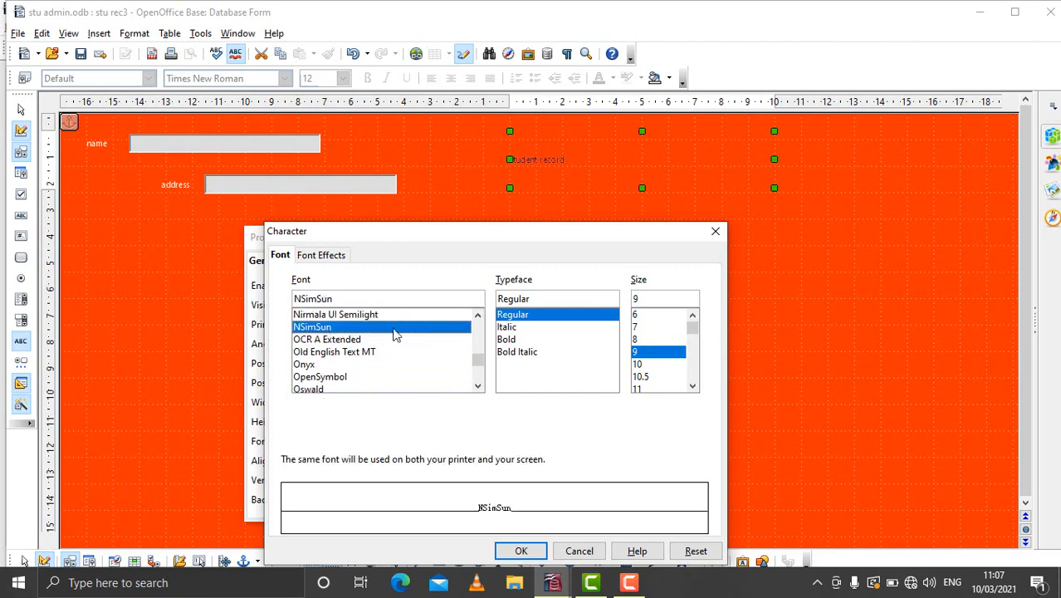
left_click(478, 317)
left_click(478, 318)
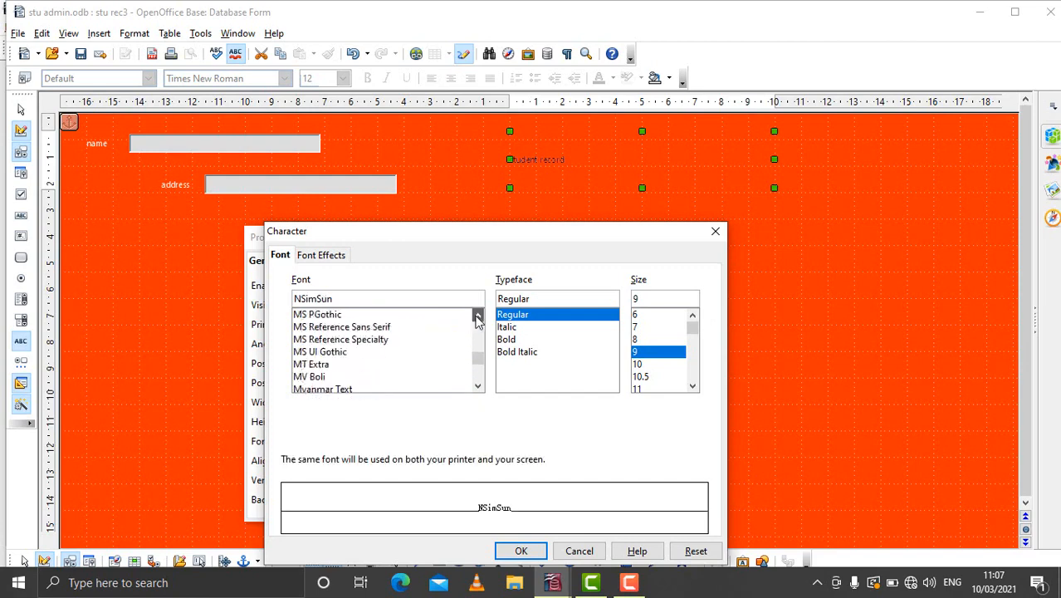
left_click(327, 328)
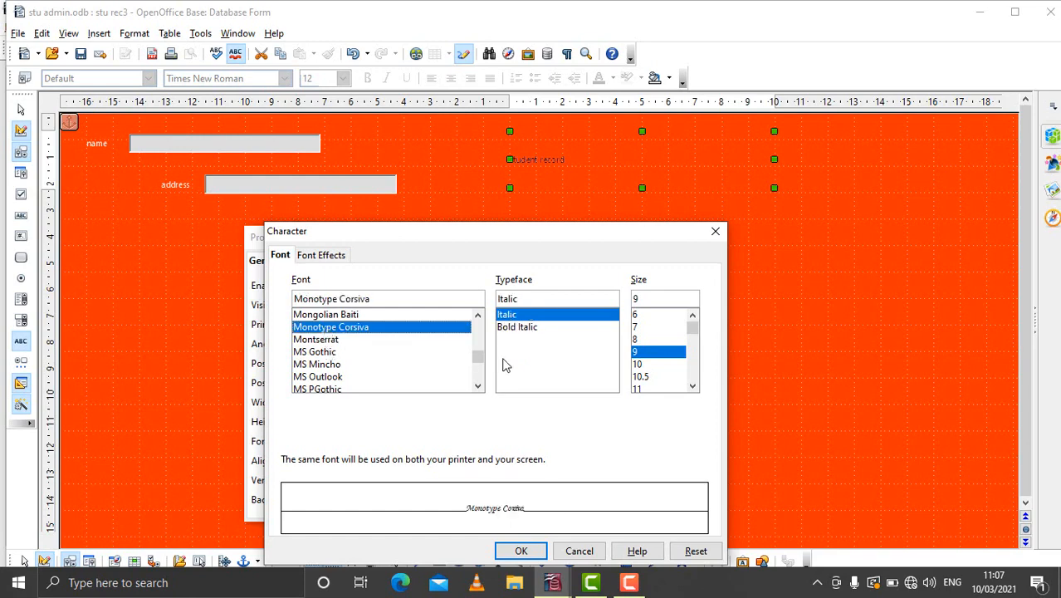
- Set the label's font size to 36 and apply the character settings
left_click(692, 386)
left_click_drag(692, 387, 692, 387)
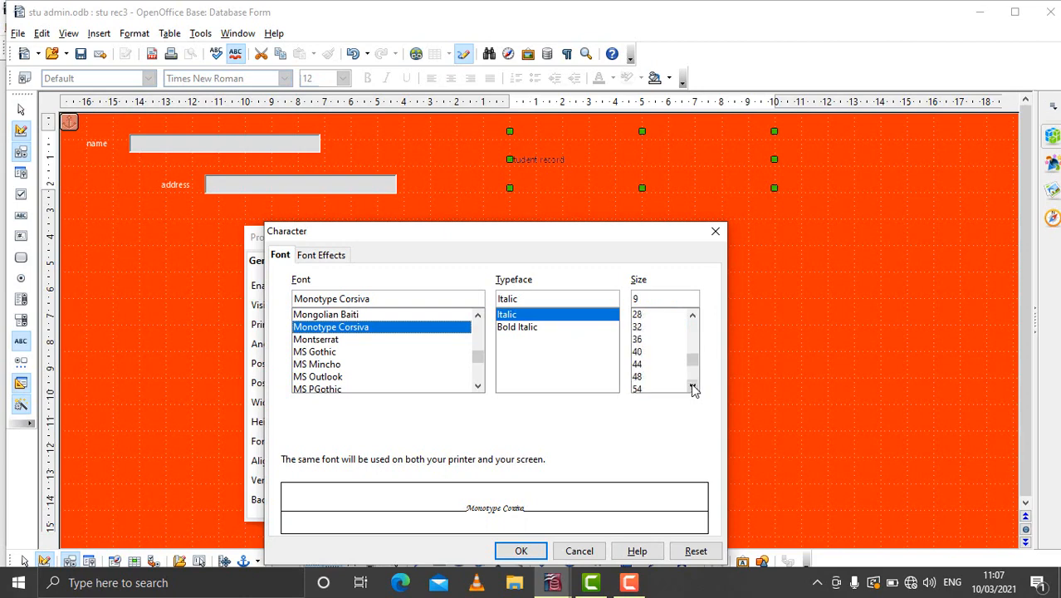
left_click(642, 365)
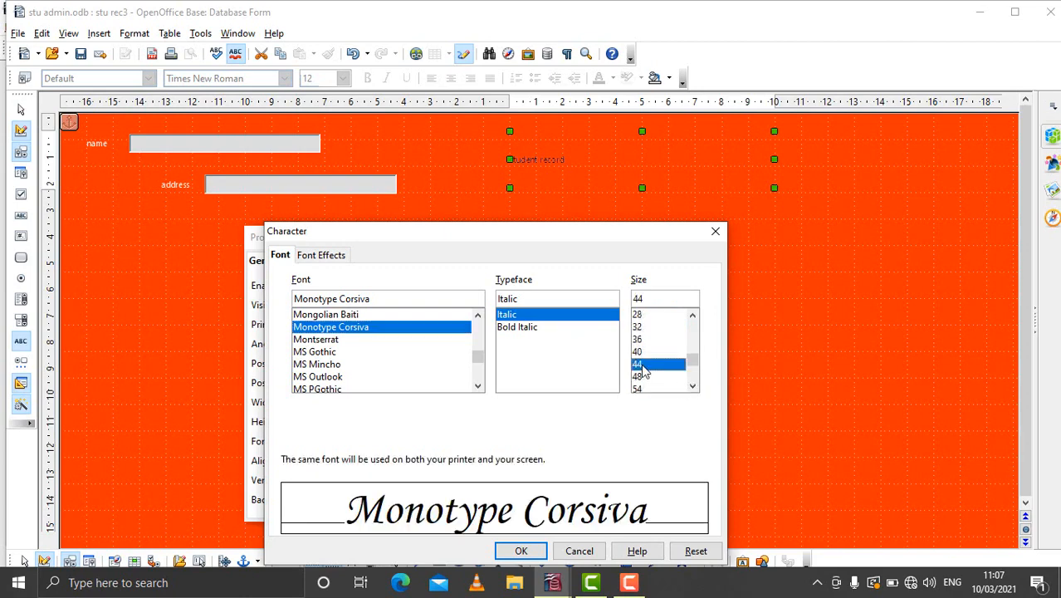
left_click(639, 351)
left_click(639, 339)
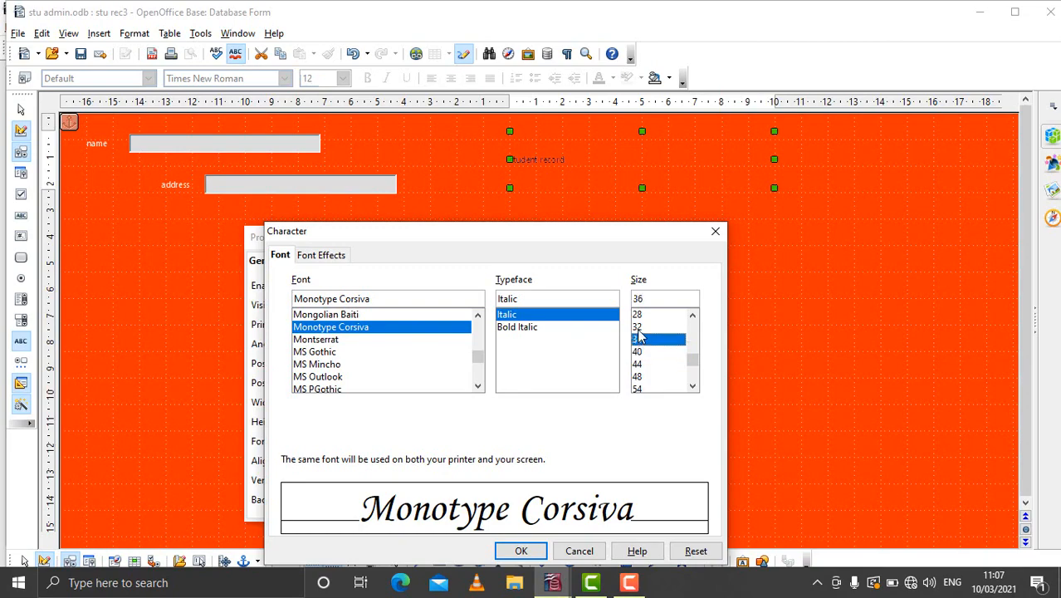
left_click(522, 551)
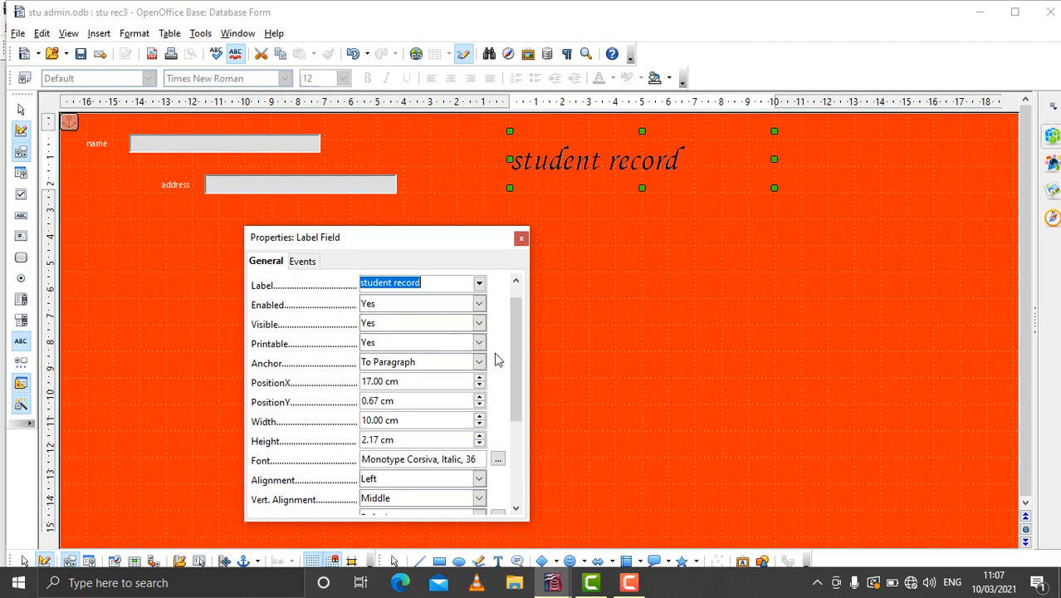
- Close the label's properties and close the stu rec3 form, saving its changes
left_click_drag(519, 354, 511, 438)
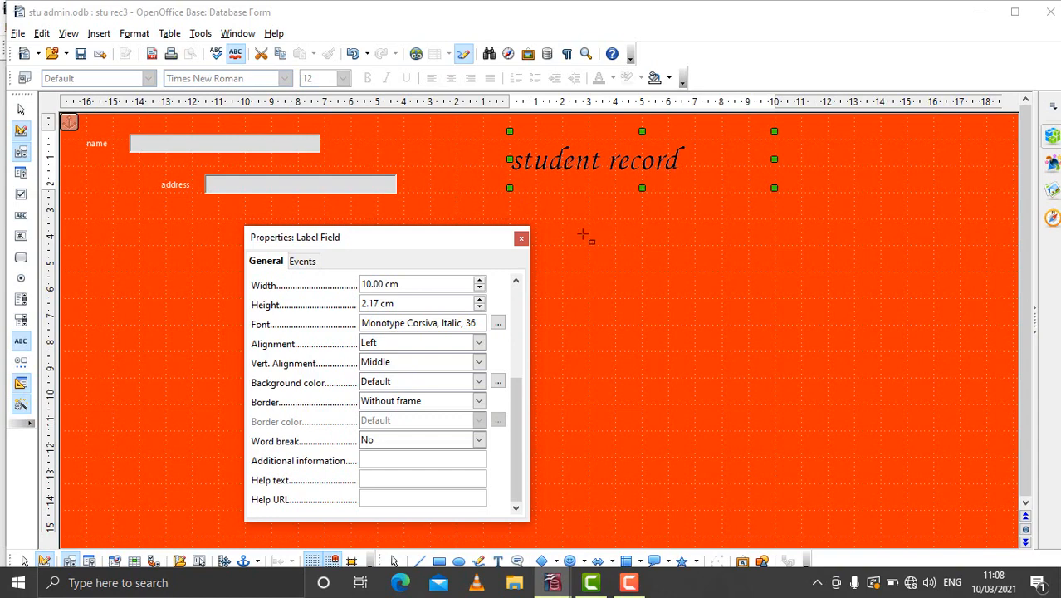
left_click(521, 238)
left_click(628, 260)
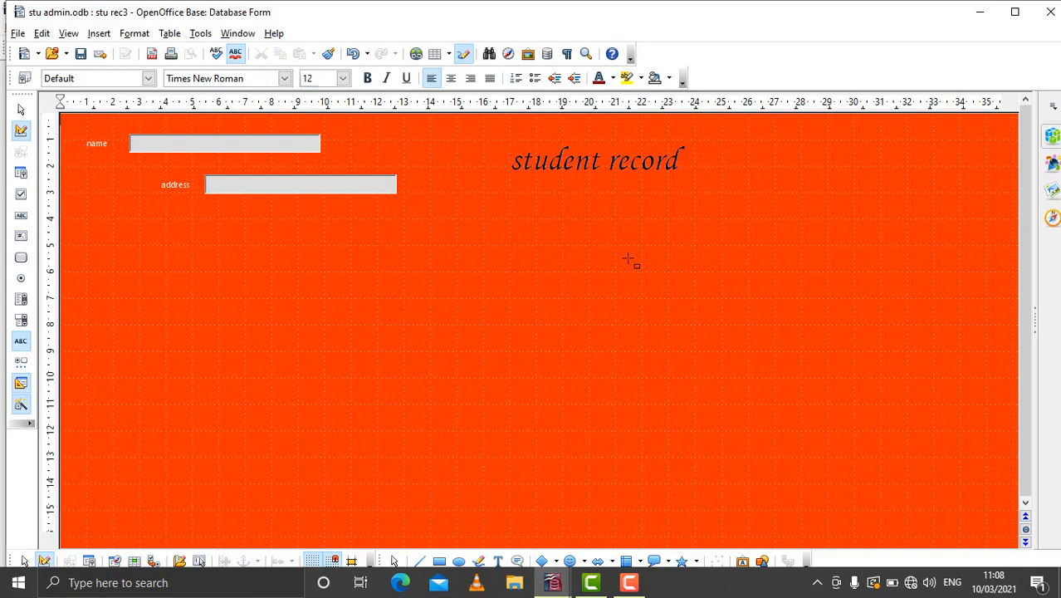
left_click(1049, 12)
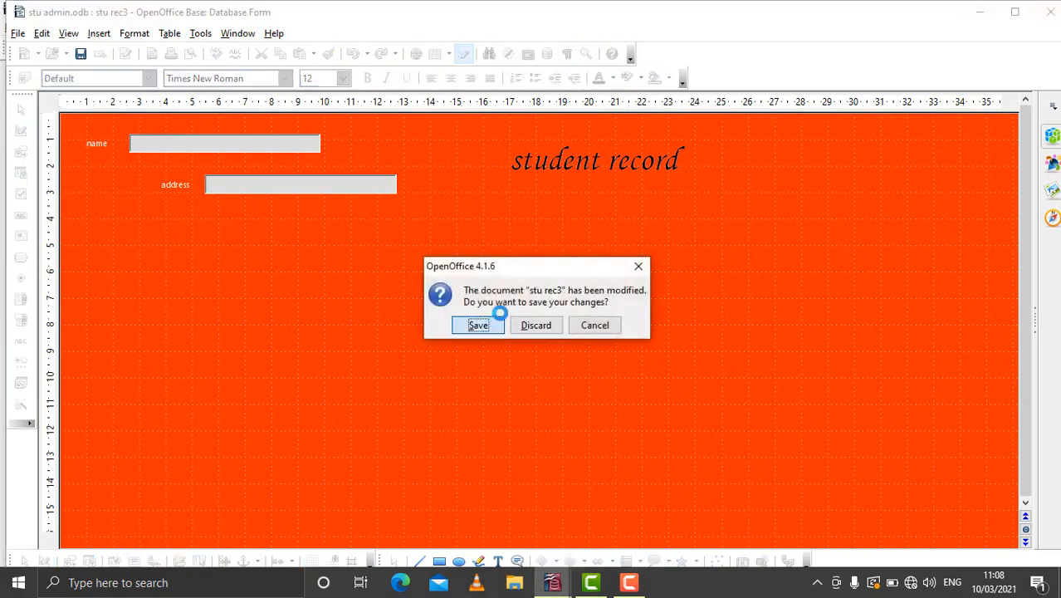
left_click(498, 324)
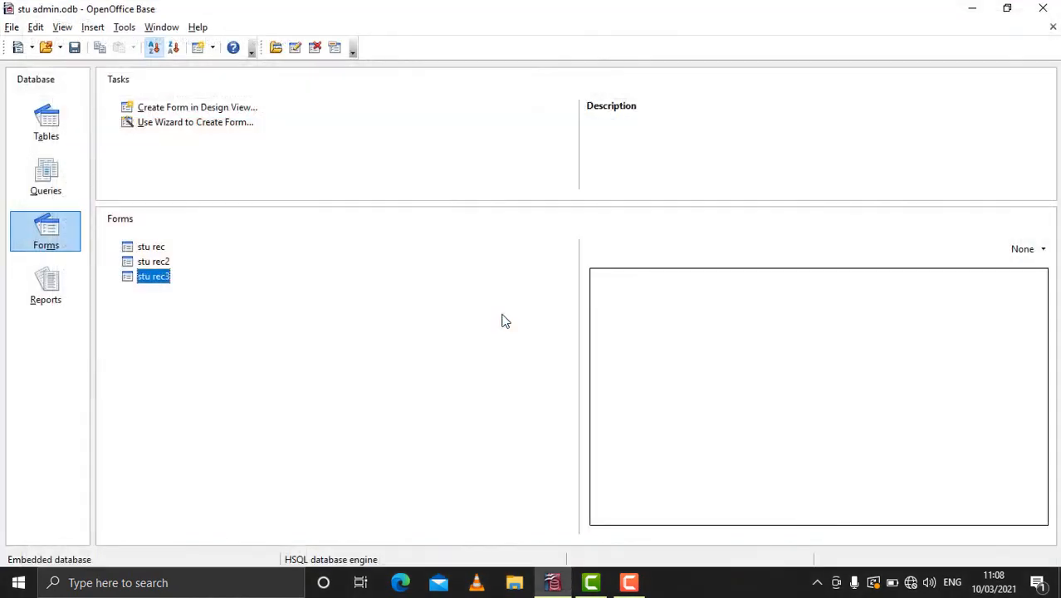
- Open the stu rec3 form to check its edited layout, and close it again
double_click(151, 277)
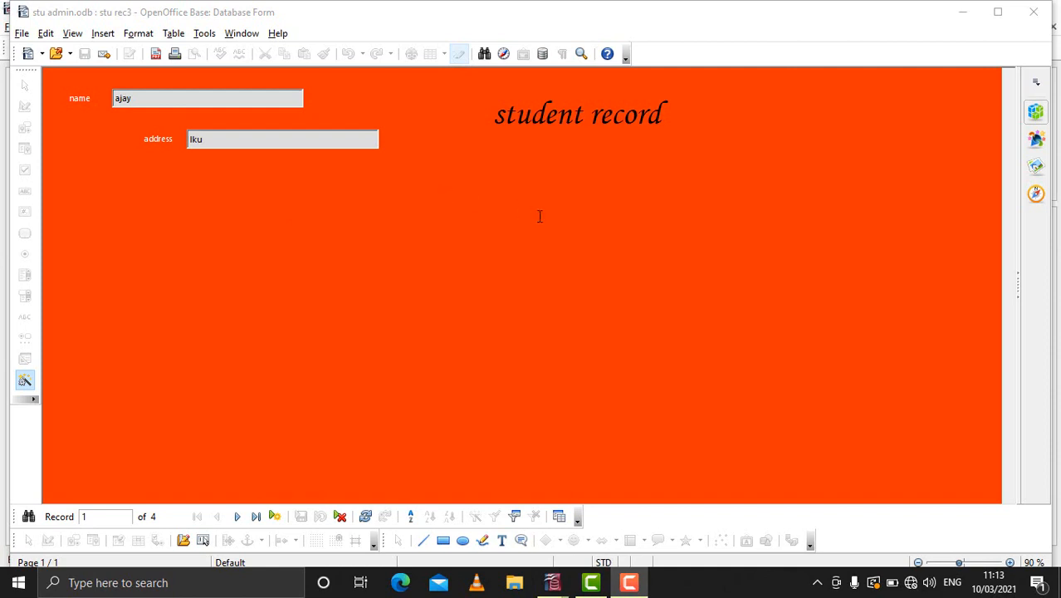
left_click(1033, 11)
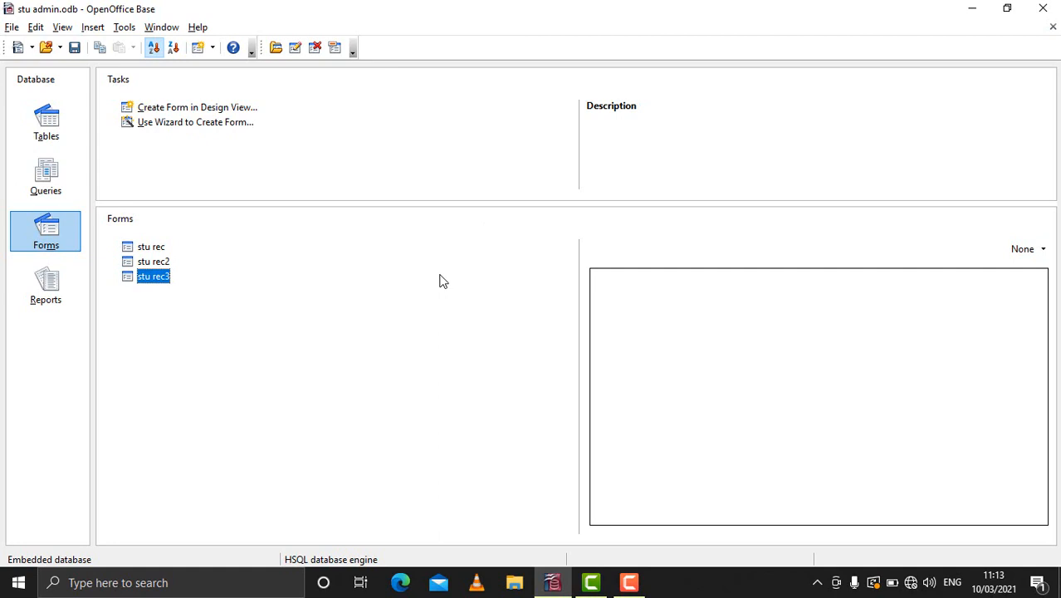
- Open the stu rec2 form from the database's form list
left_click(153, 261)
double_click(153, 261)
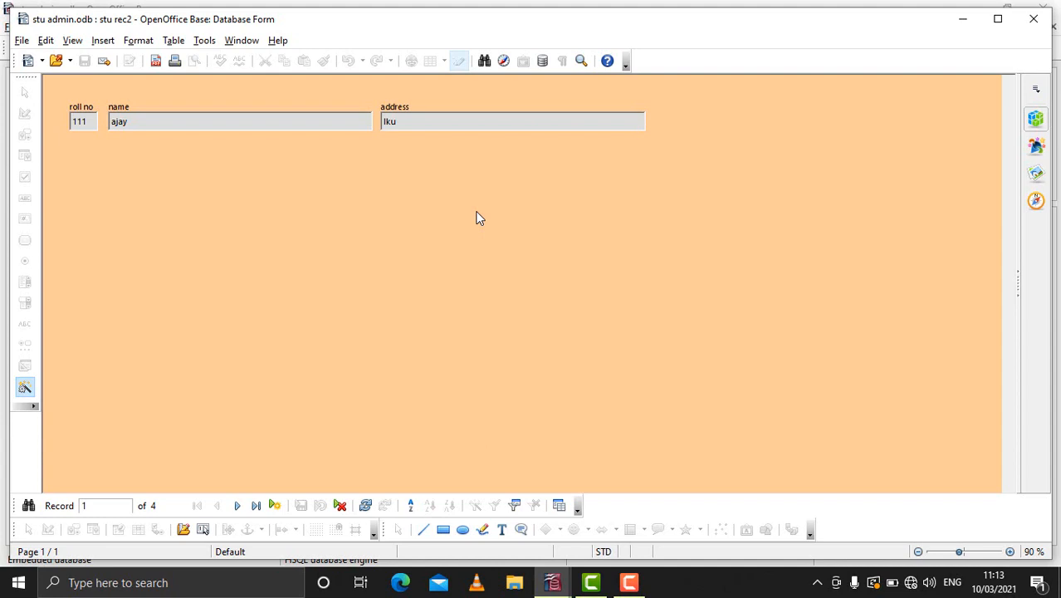
- Add a record with roll no 115 and the student's name and address in the stu rec2 form, save it, and close the form
left_click(276, 509)
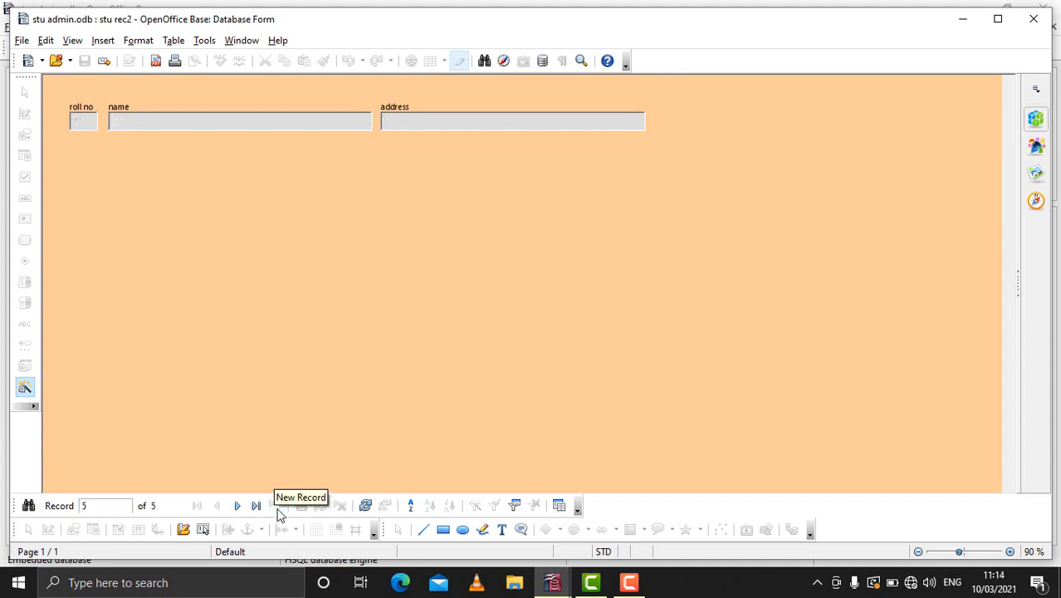
left_click(78, 125)
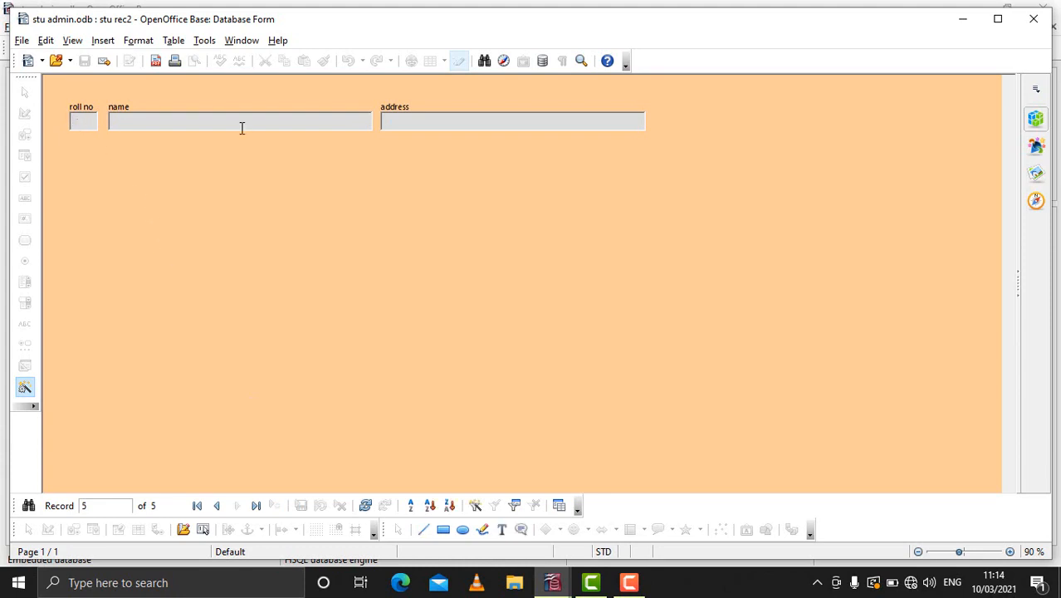
type("115")
type("var")
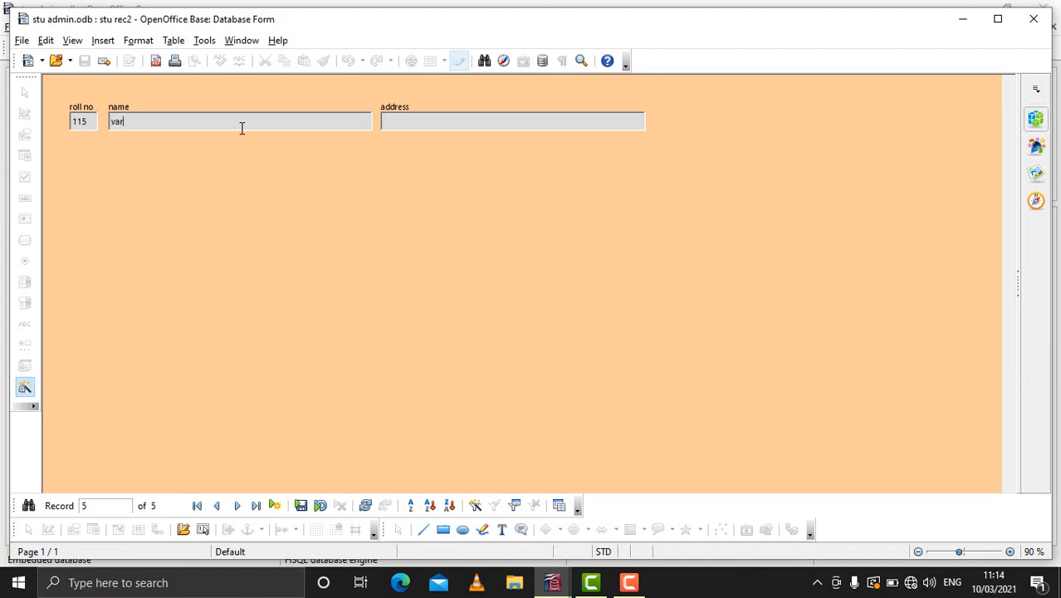
type("un")
type("gkp")
left_click(301, 506)
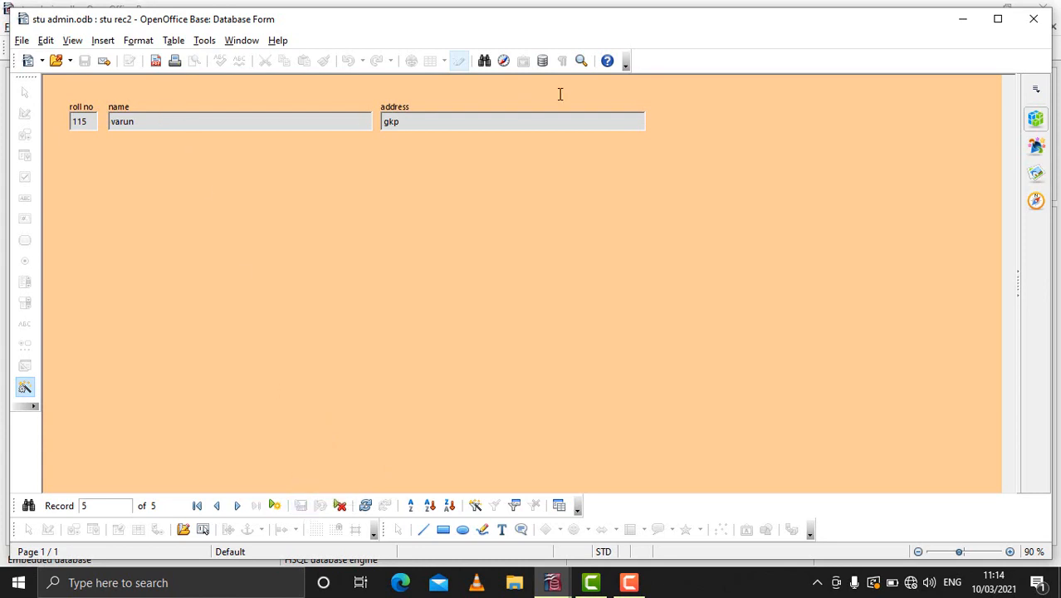
left_click(1033, 19)
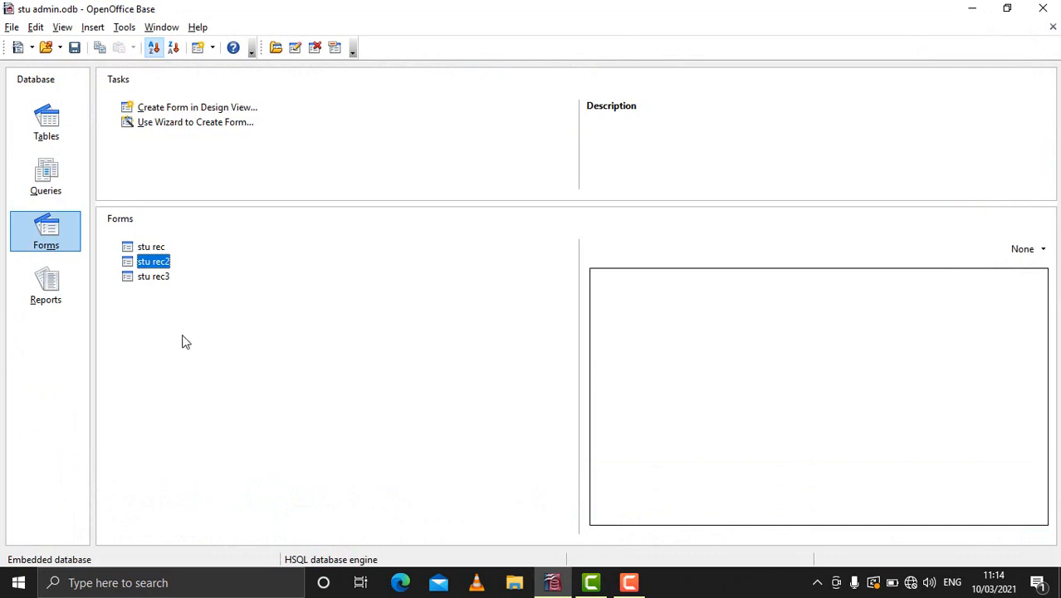
- Open the stu rec table to check for the added student record, and close the table
left_click(49, 123)
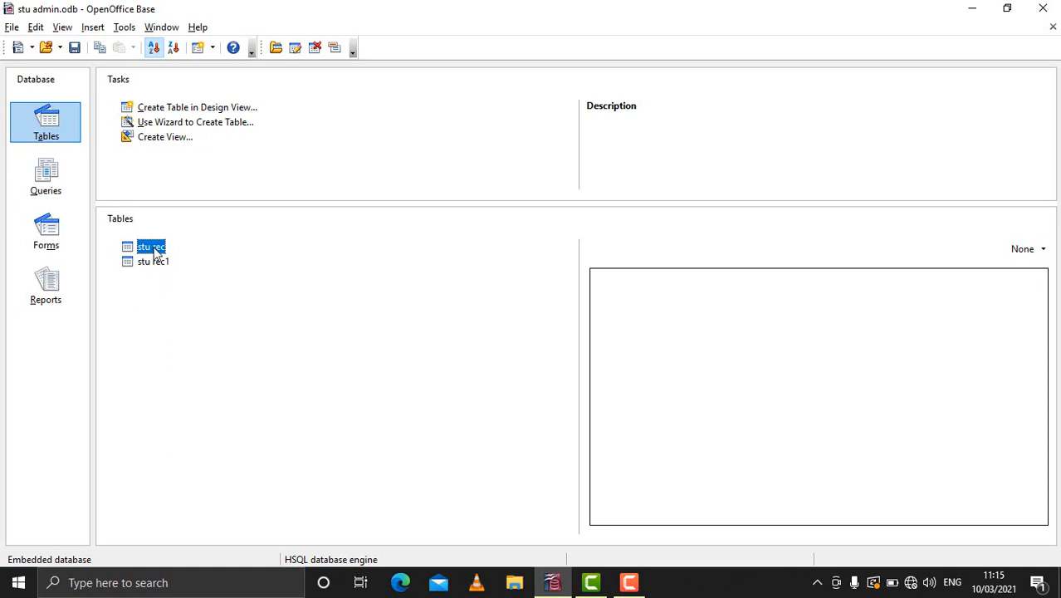
double_click(156, 253)
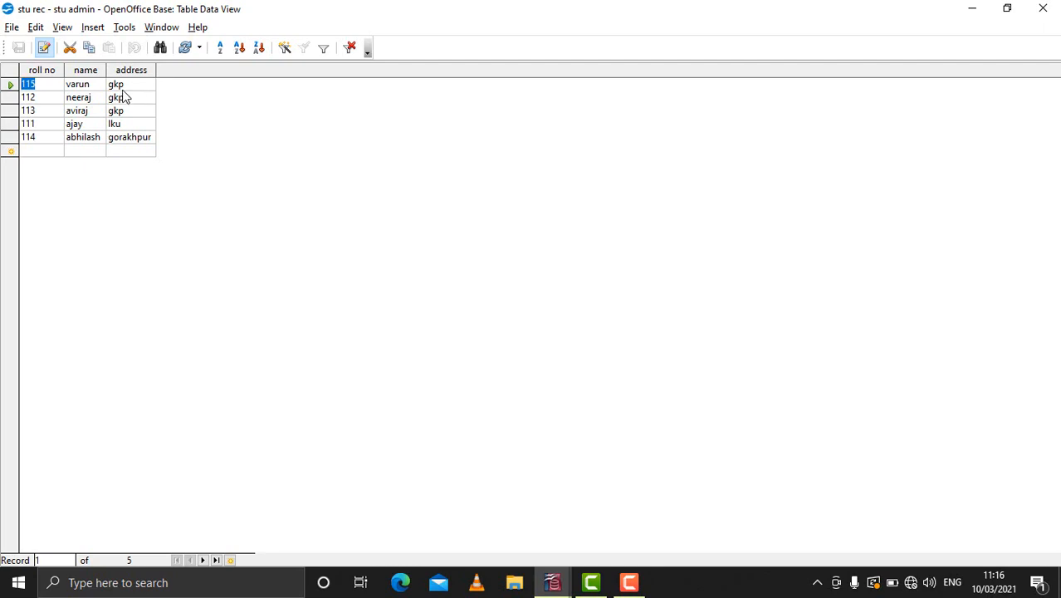
left_click(1042, 10)
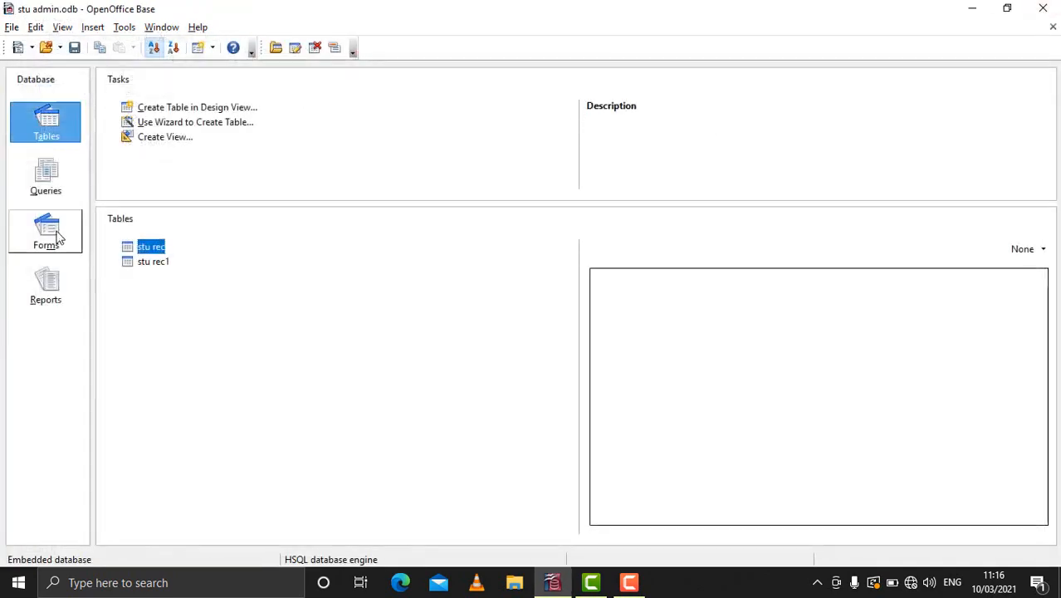
- Reopen the stu rec2 form, delete the record with roll no 115, and close the form
left_click(51, 234)
double_click(154, 262)
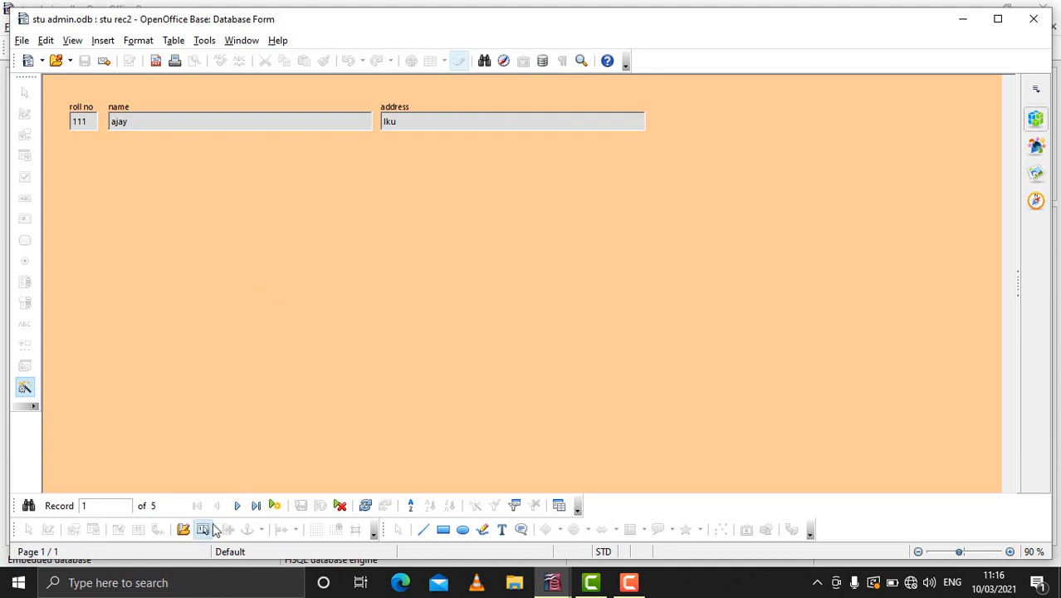
left_click(239, 512)
left_click(239, 512)
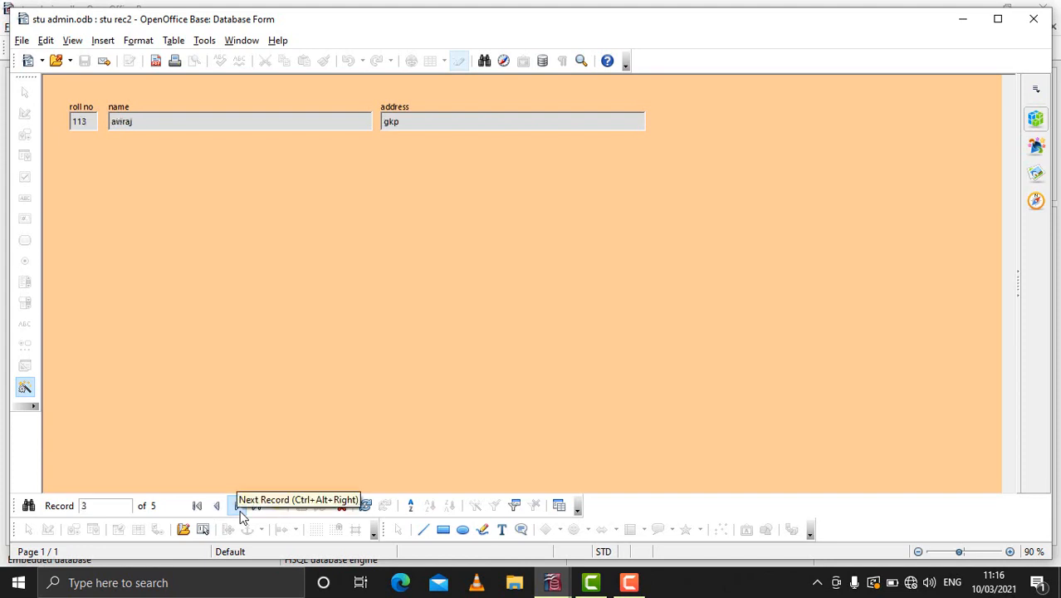
left_click(239, 512)
left_click(239, 512)
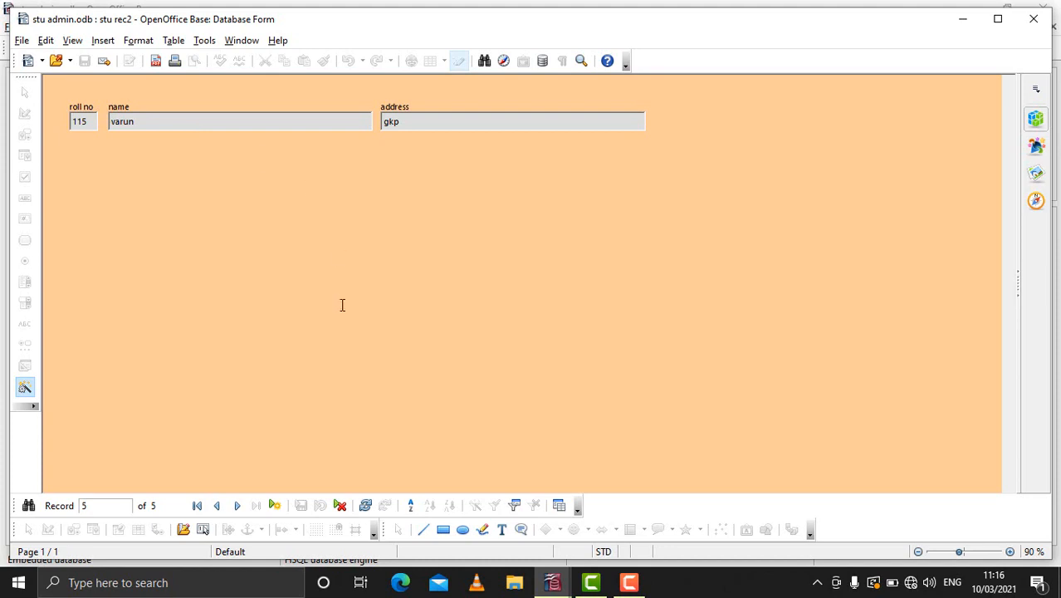
left_click(340, 507)
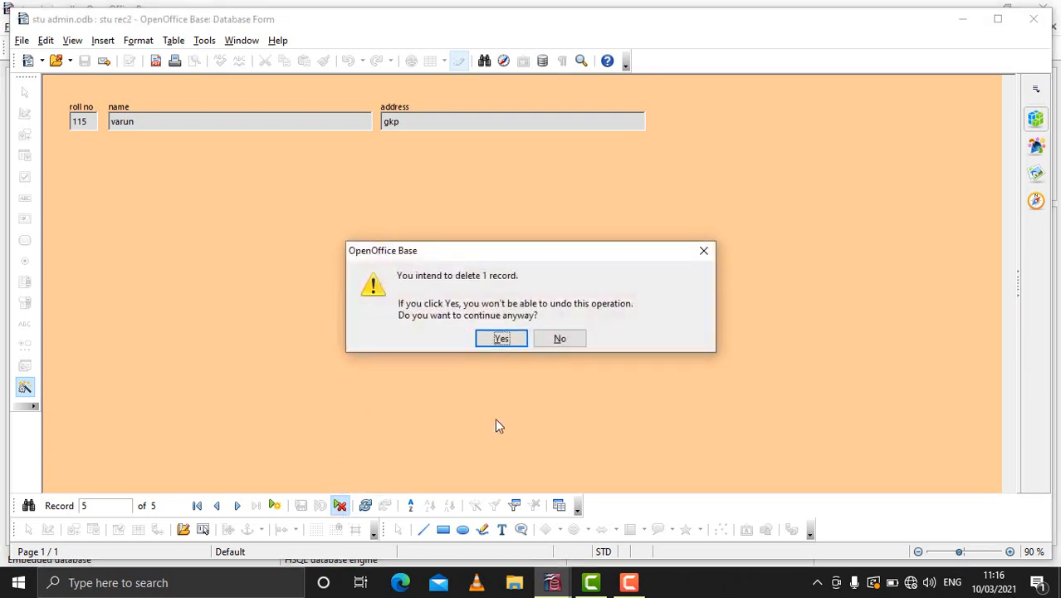
left_click(502, 339)
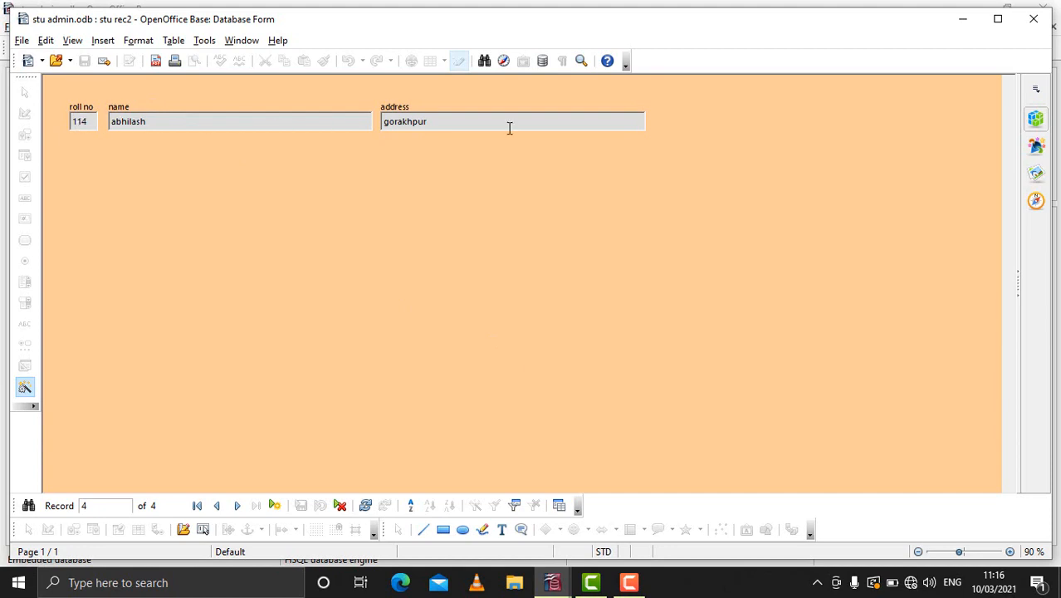
left_click(1035, 22)
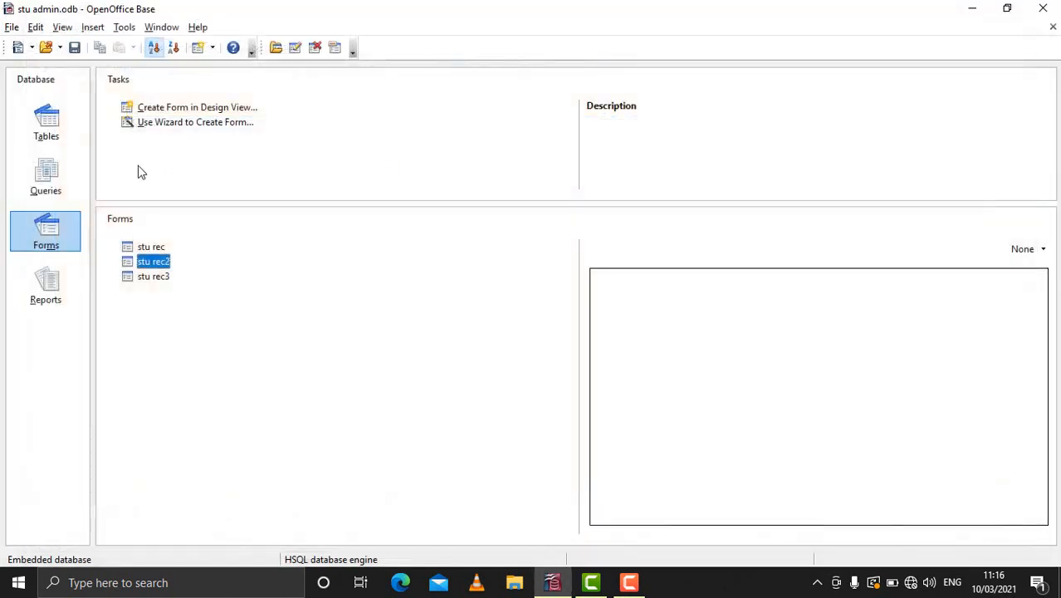
- Open the stu rec table to check the records remaining after the deletion
left_click(46, 133)
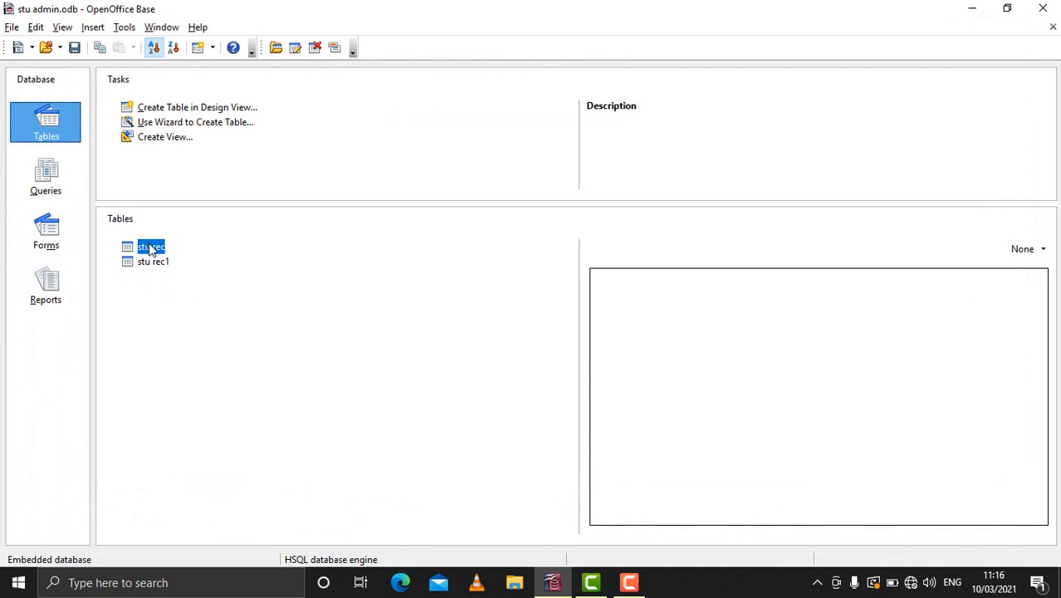
double_click(153, 249)
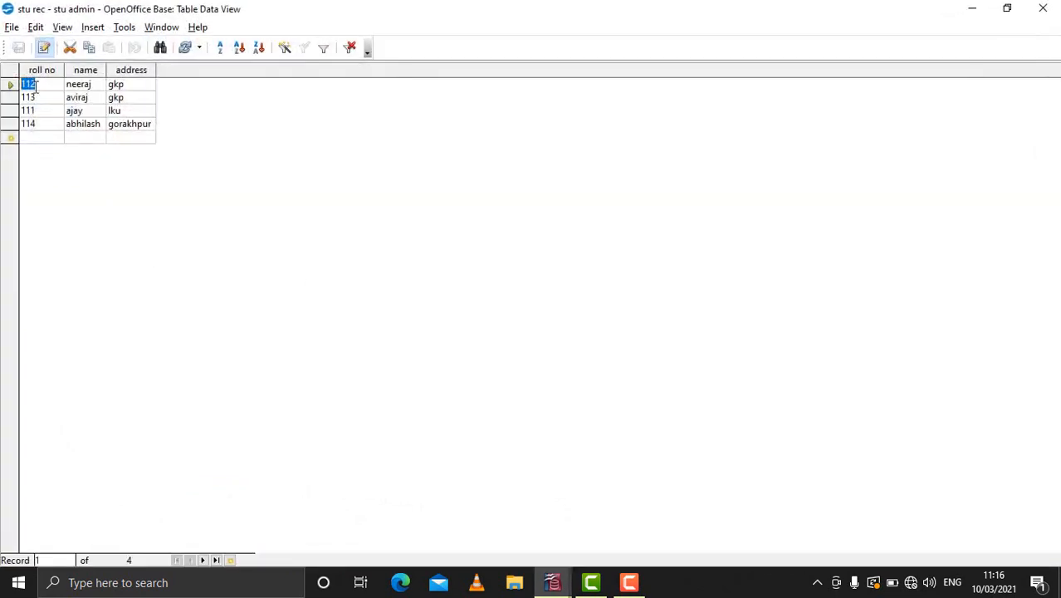